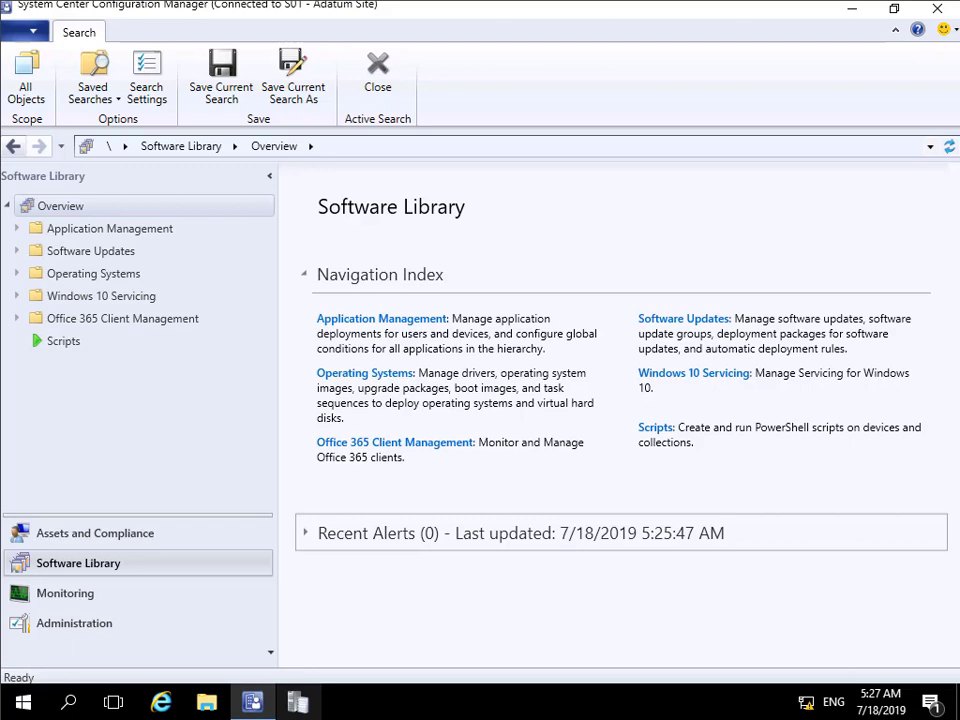
Step: Start a new application under Application Management from the Windows Installer file \\lon-cfg\e$\Software\MSI_Files\PPTViewer\ppviewer.msi
left_click(86, 228)
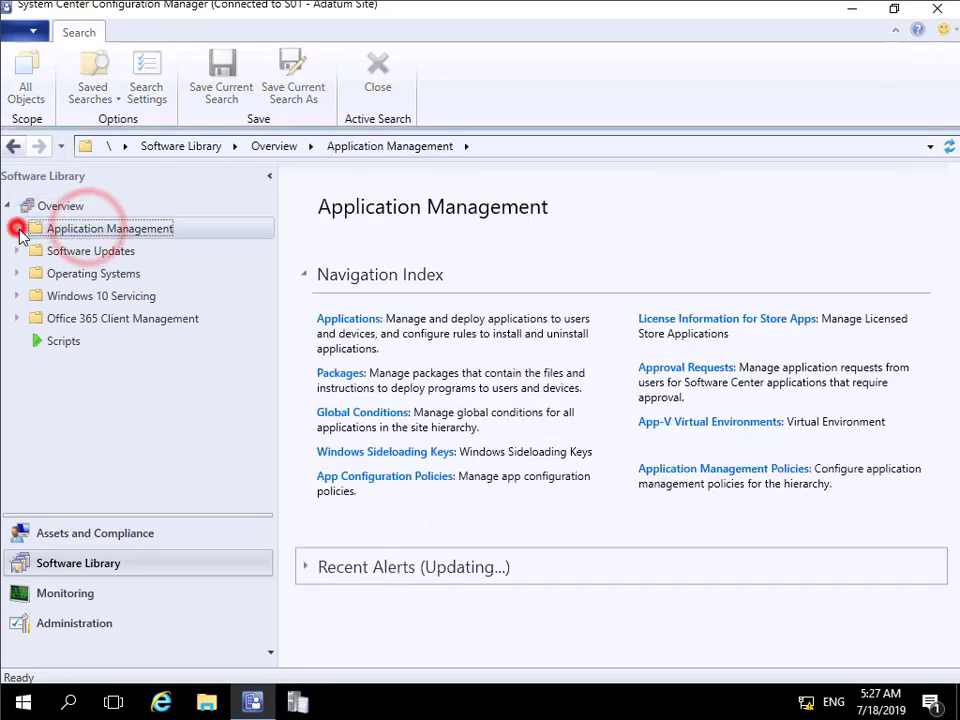
left_click(17, 229)
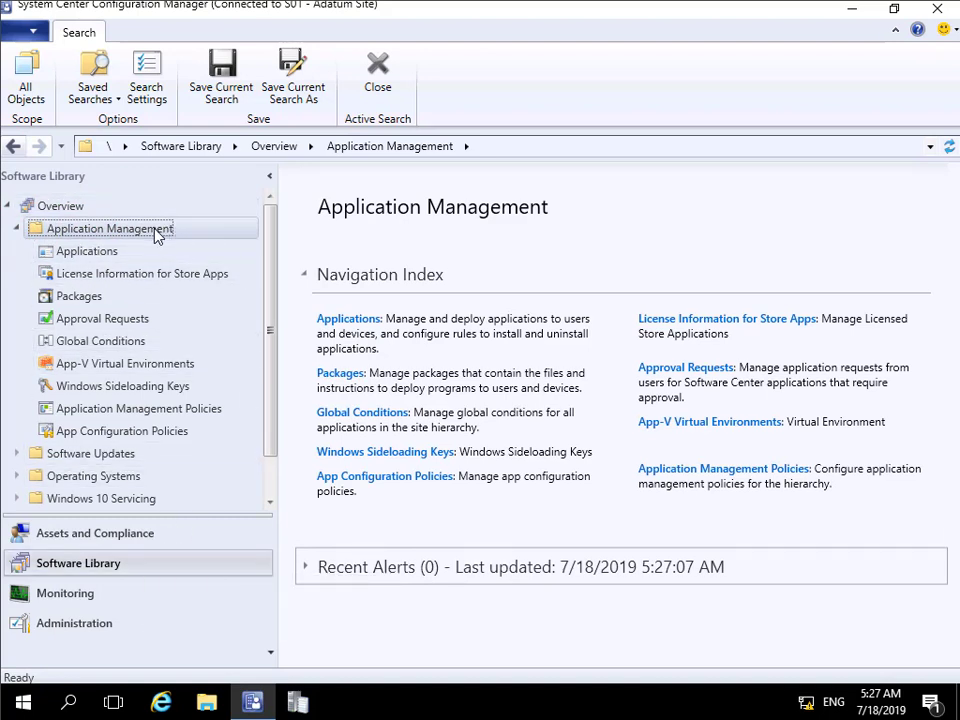
left_click(80, 252)
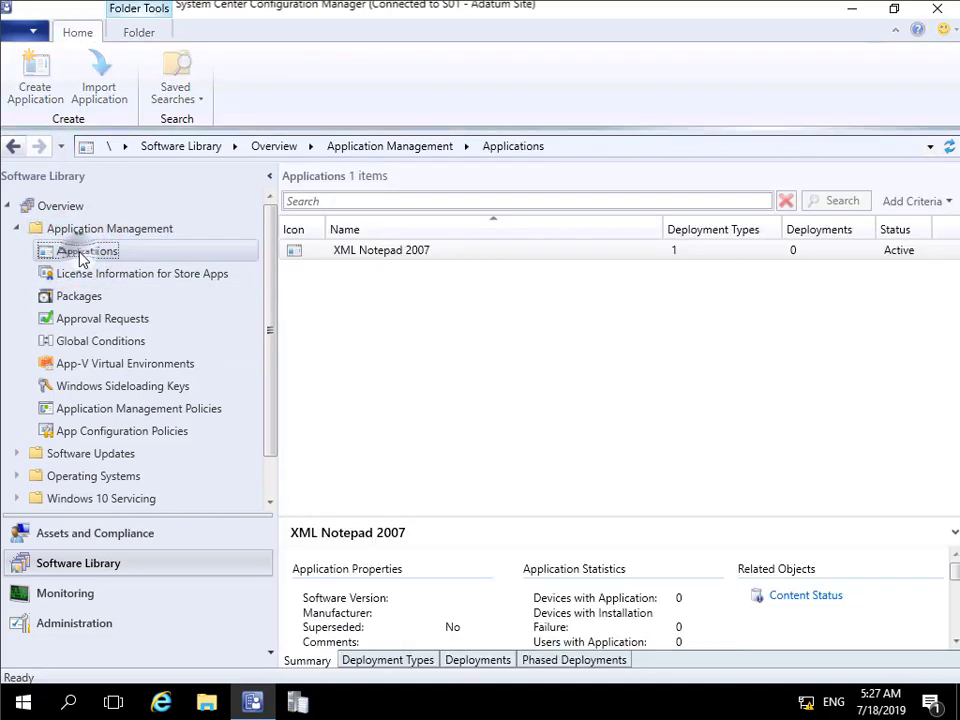
right_click(85, 257)
left_click(118, 268)
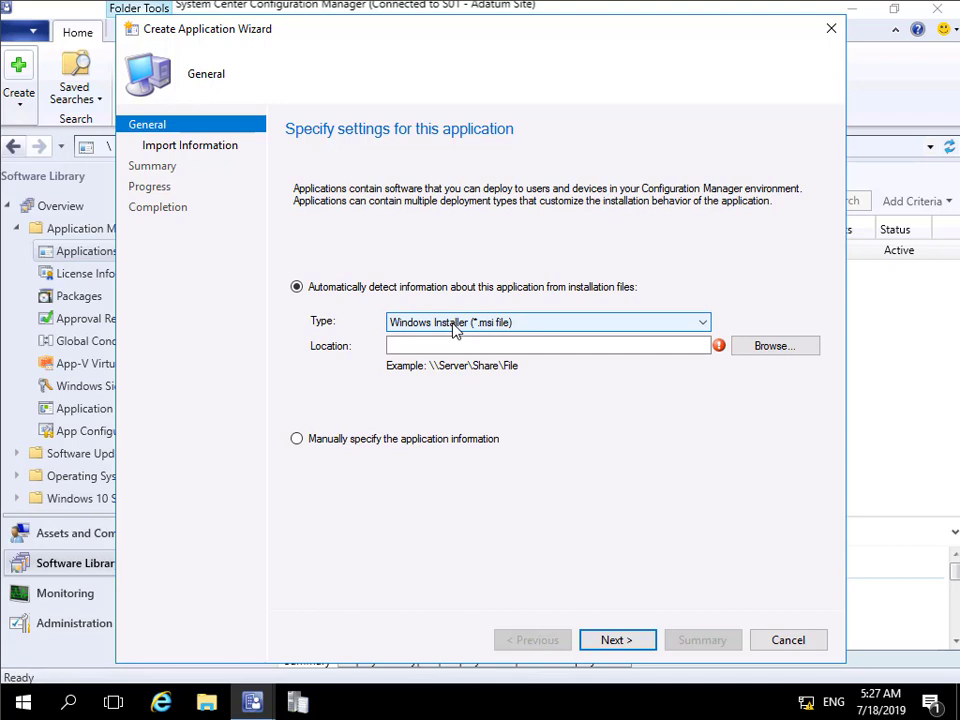
left_click(486, 345)
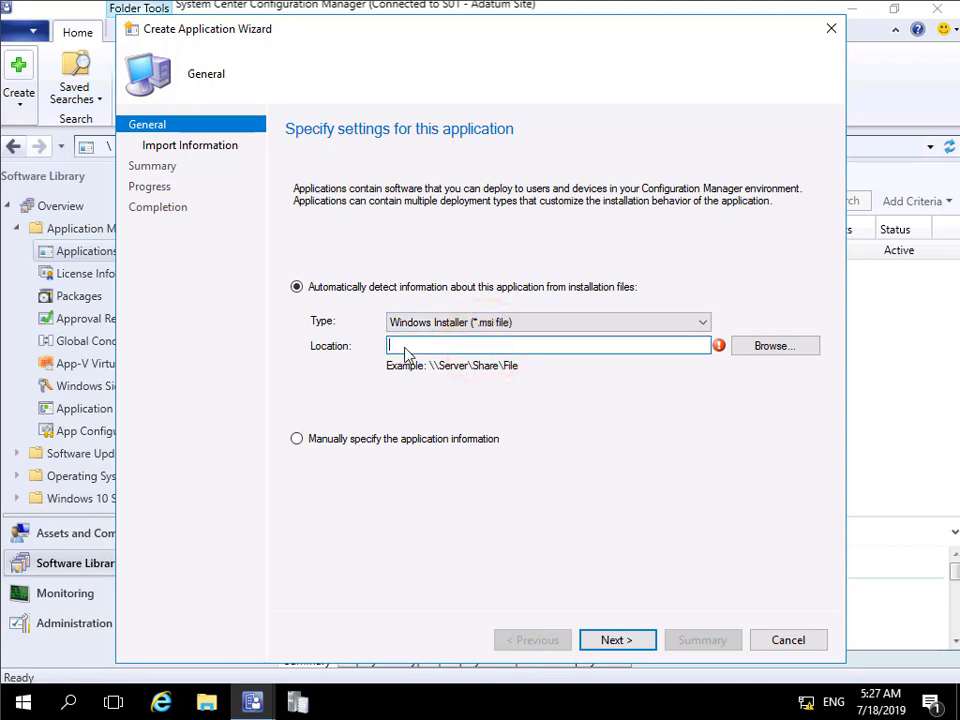
type("\\\\lon-cfg\\e$\\Software\\MSI_Files\\PPTViewer\\ppviewer.msi")
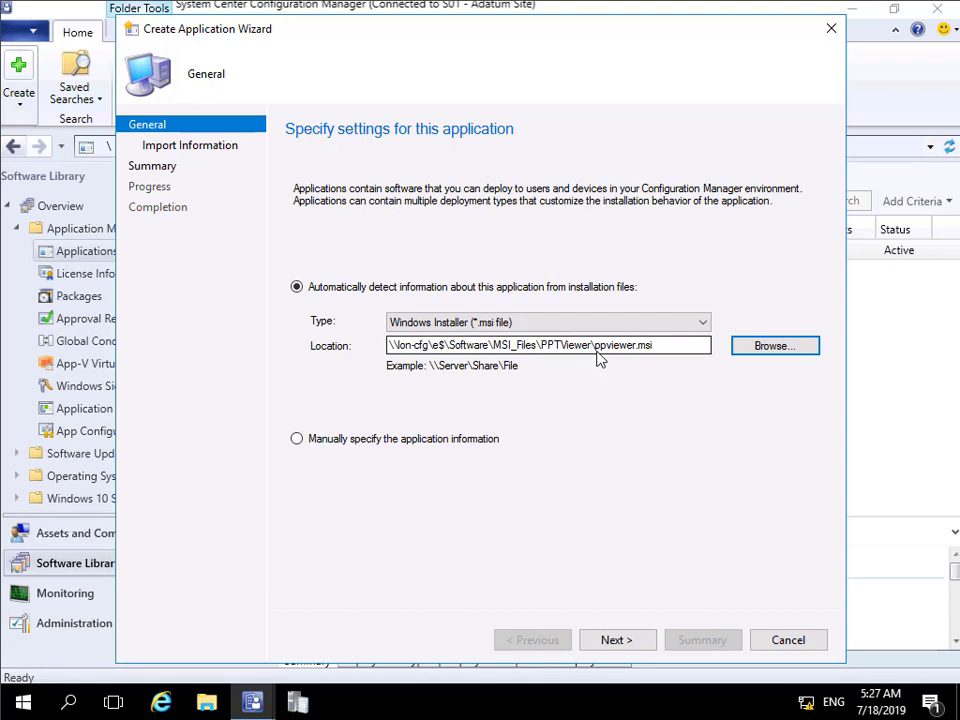
left_click(630, 643)
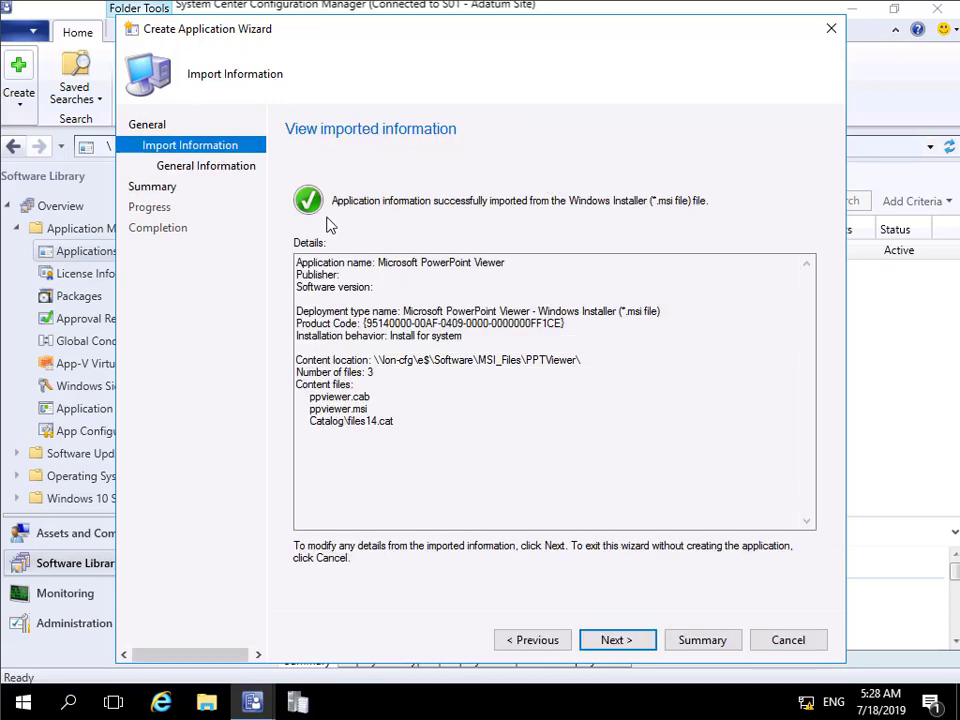
Step: Accept the imported details and general information for Microsoft PowerPoint Viewer and finish creating the application
left_click(625, 641)
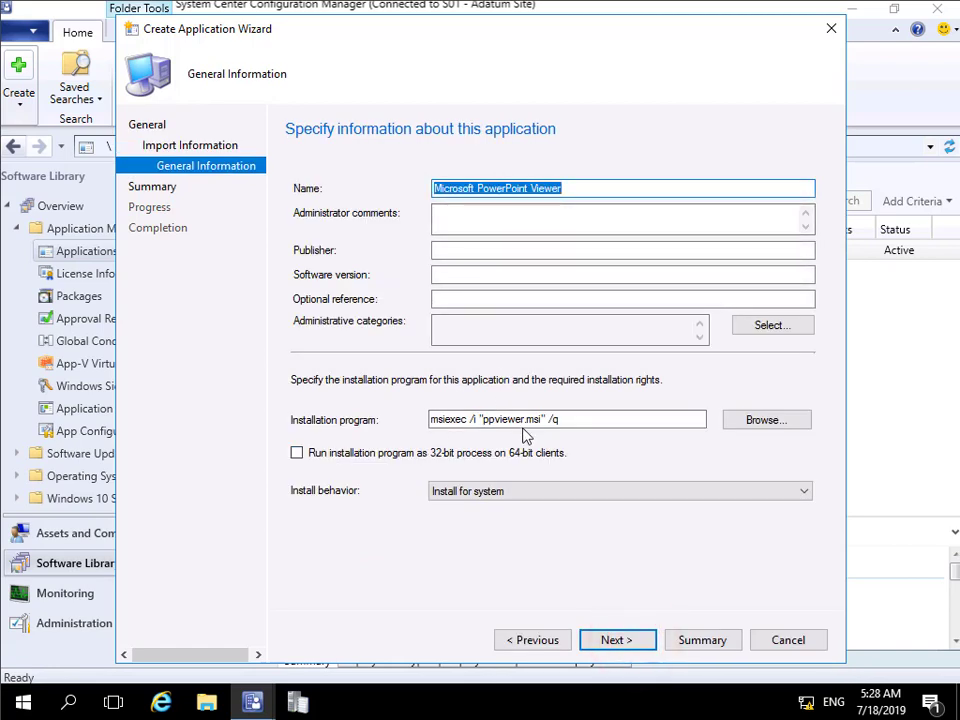
left_click(611, 640)
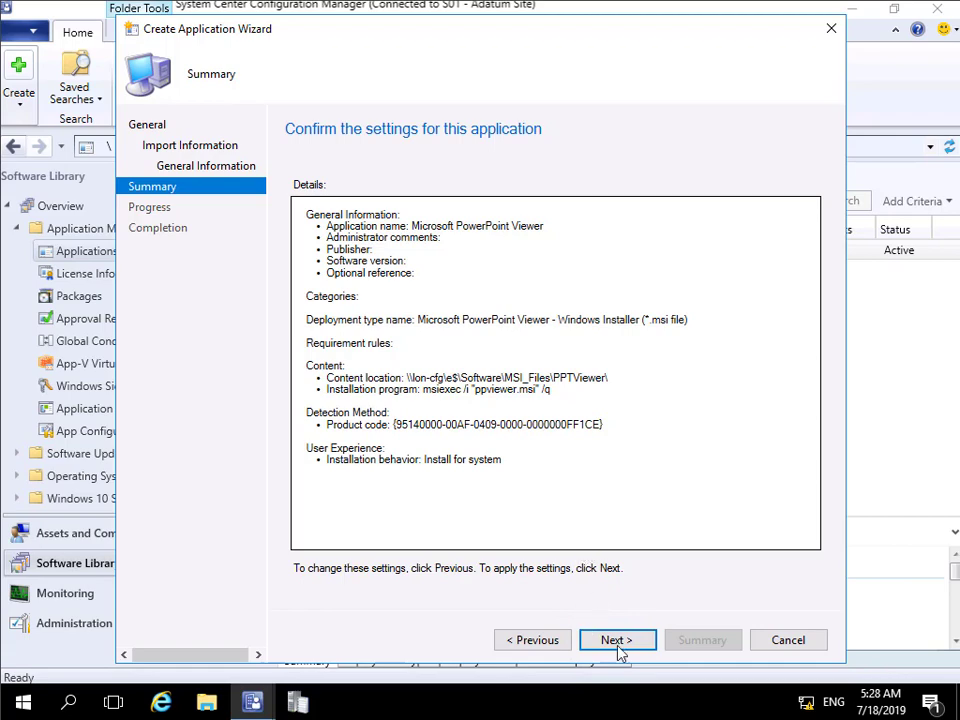
left_click(620, 648)
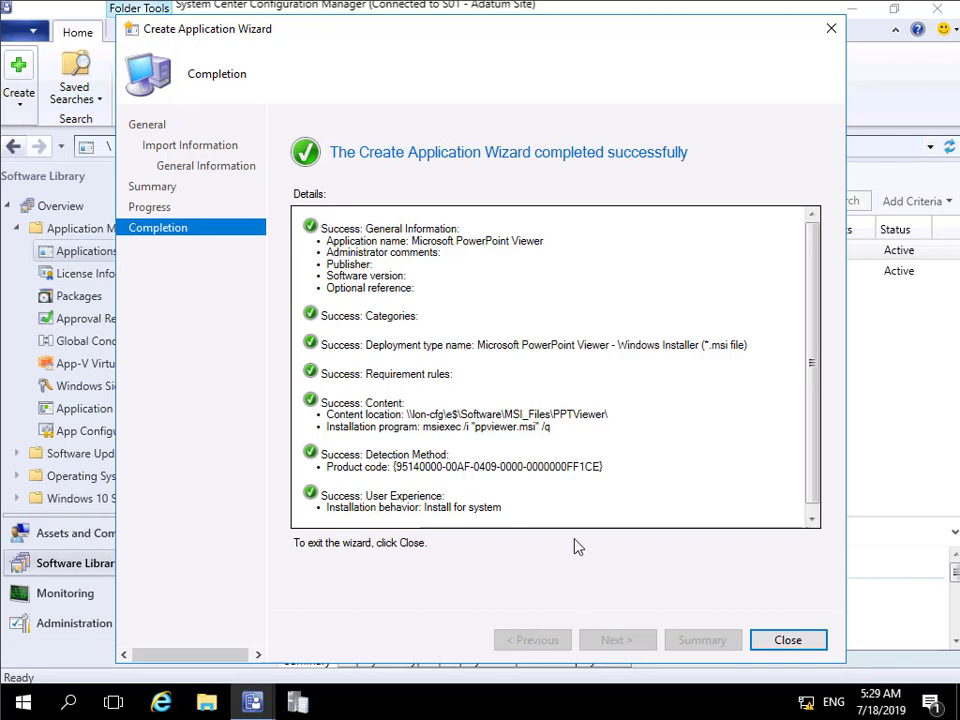
left_click(785, 640)
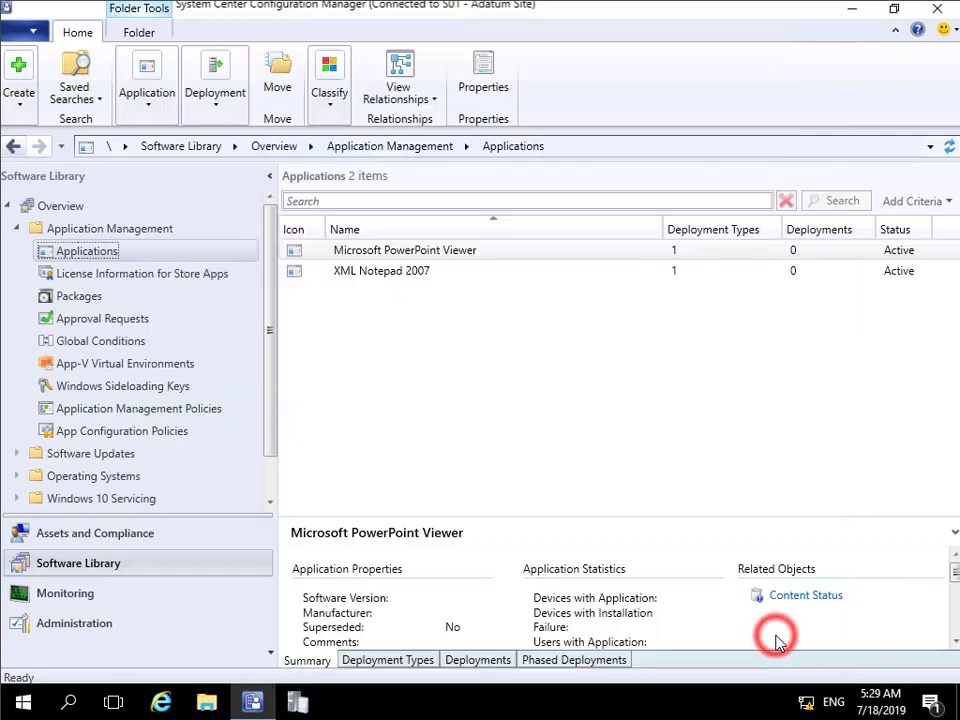
Step: Start distributing the content of the Microsoft PowerPoint Viewer application, keeping detection of associated content dependencies enabled
left_click(401, 255)
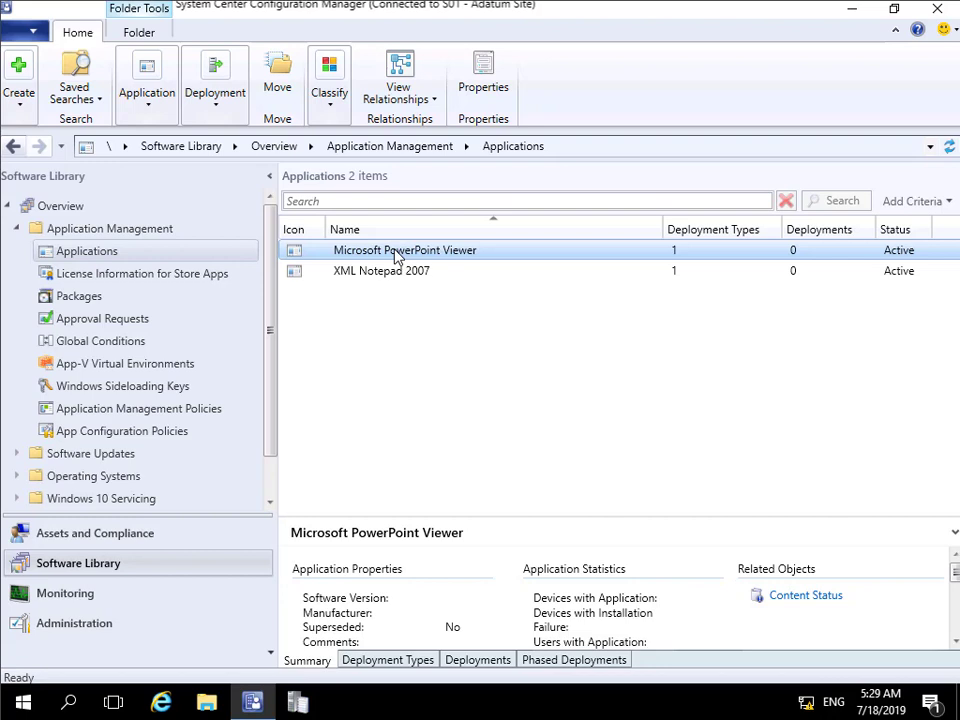
right_click(393, 255)
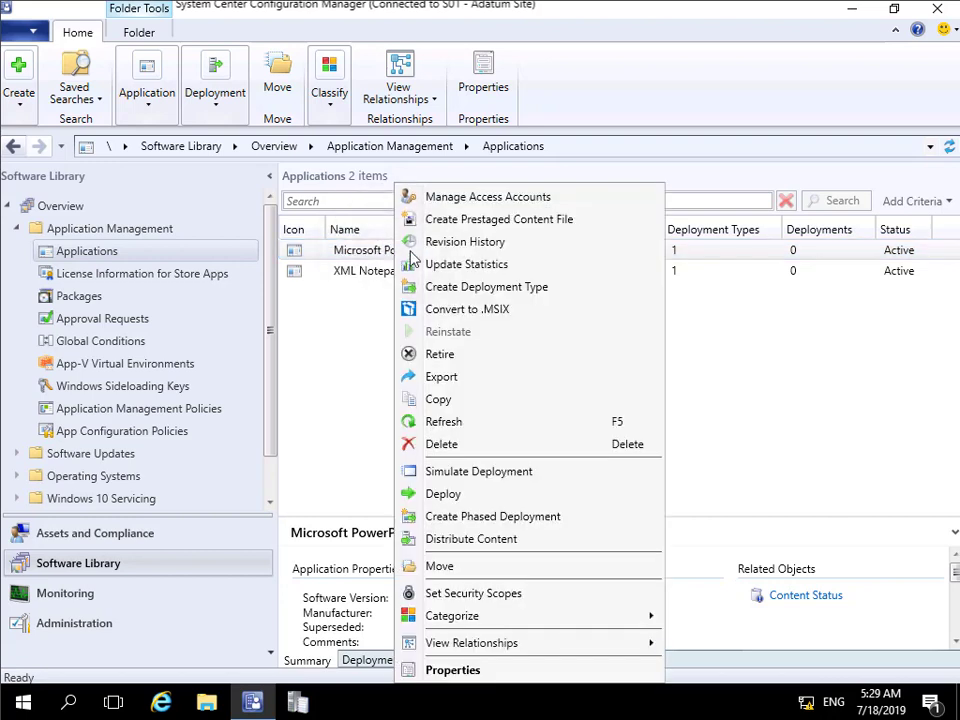
left_click(477, 540)
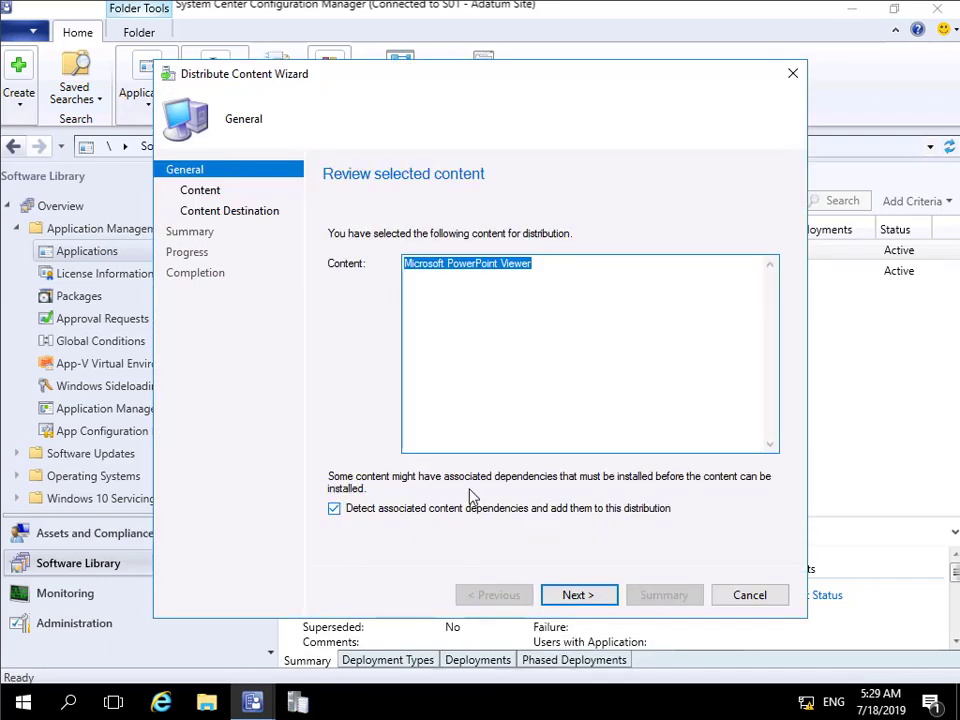
left_click(558, 597)
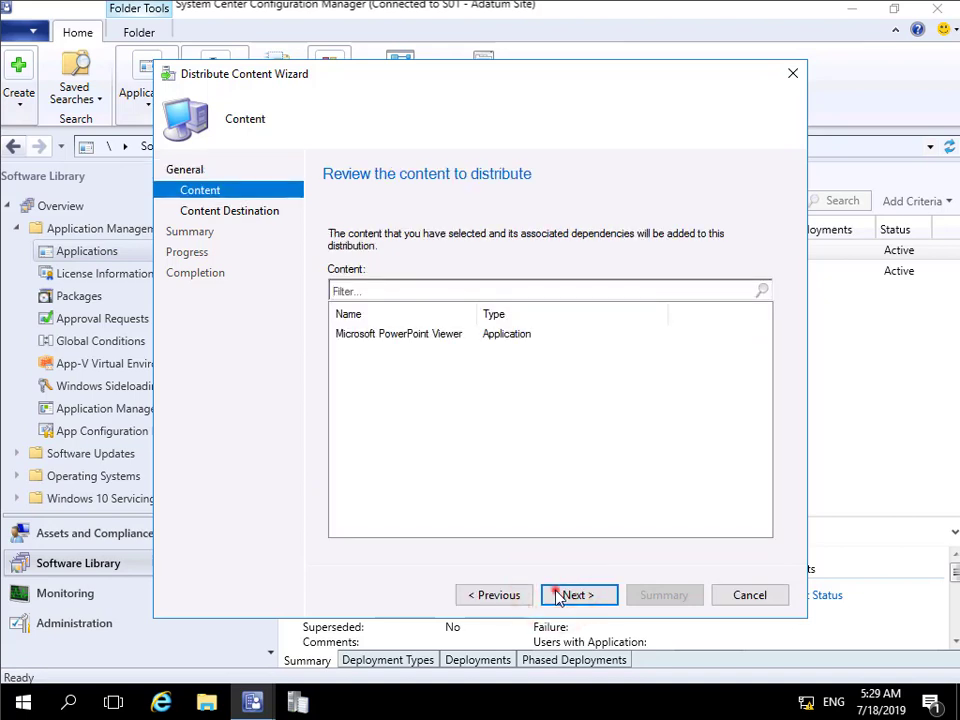
left_click(564, 594)
Step: Add the distribution points LON-CFG.ADATUM.COM and TOR-SVR2.ADATUM.COM as content destinations and complete the distribution
left_click(740, 311)
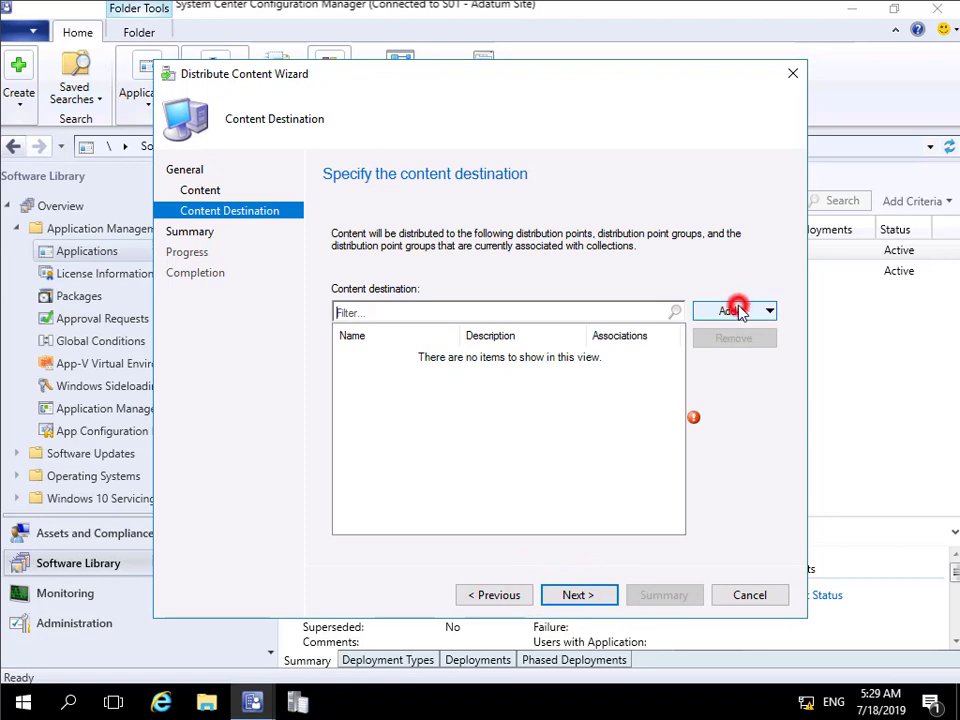
left_click(760, 354)
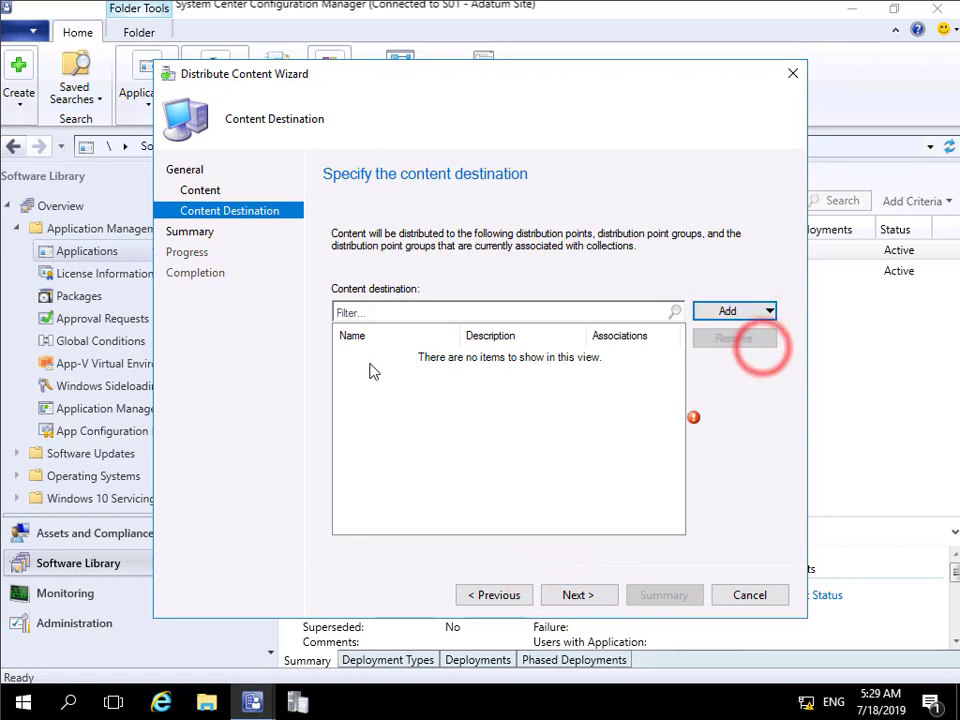
left_click(231, 273)
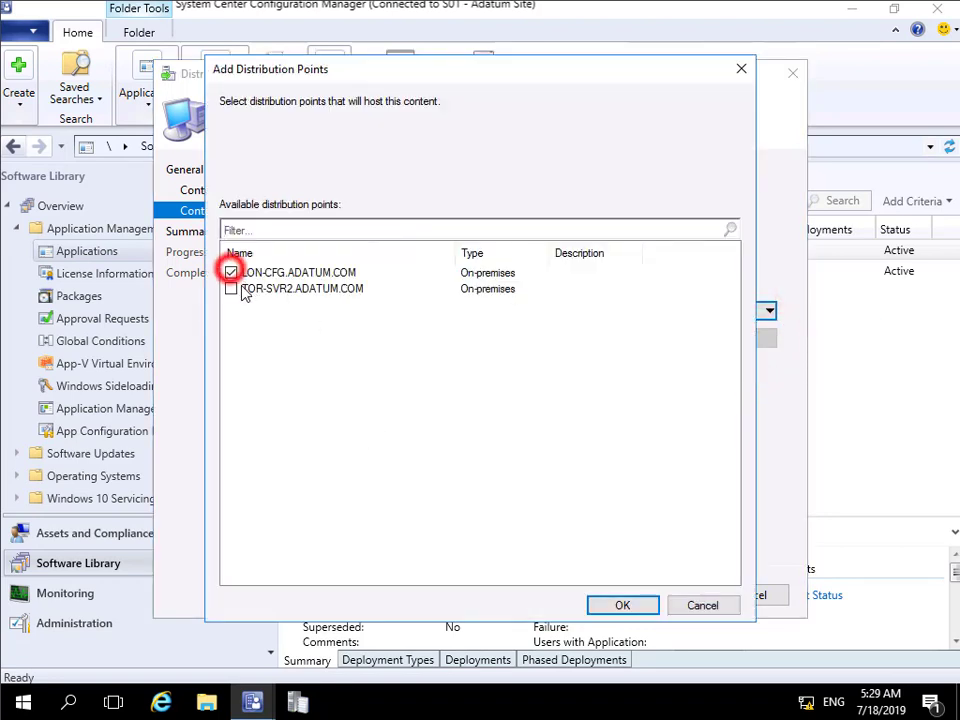
left_click(231, 289)
left_click(607, 610)
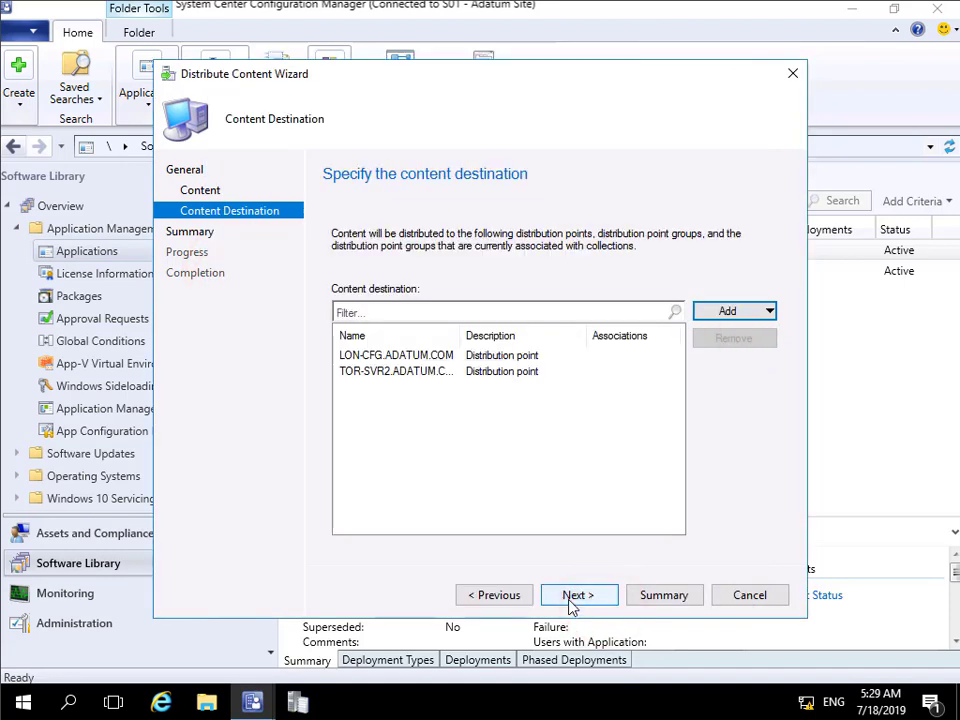
left_click(571, 600)
left_click(594, 599)
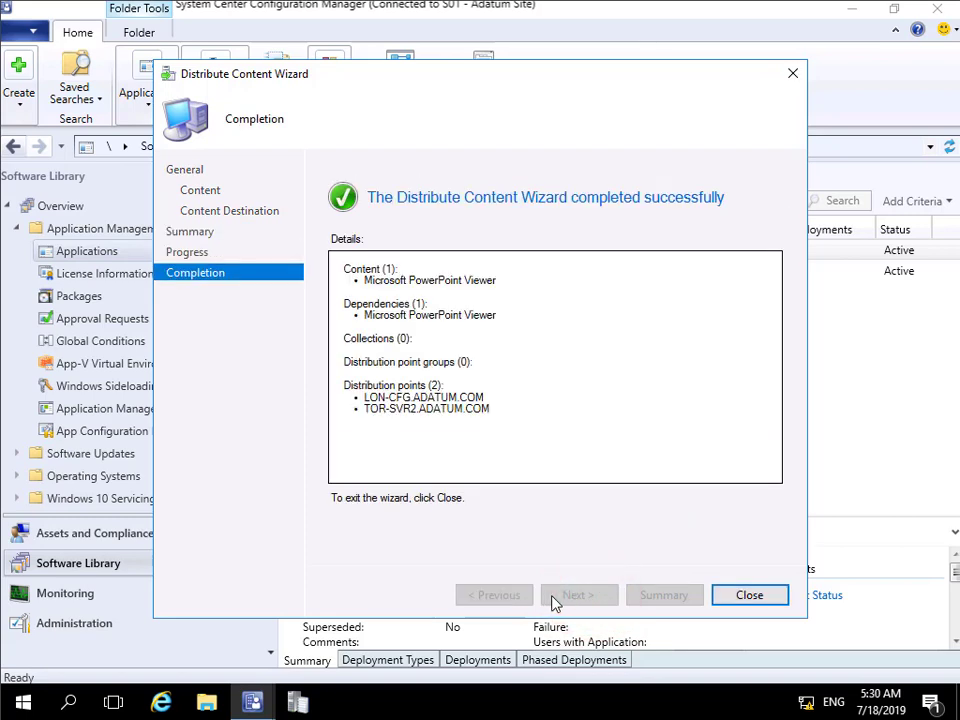
left_click(736, 596)
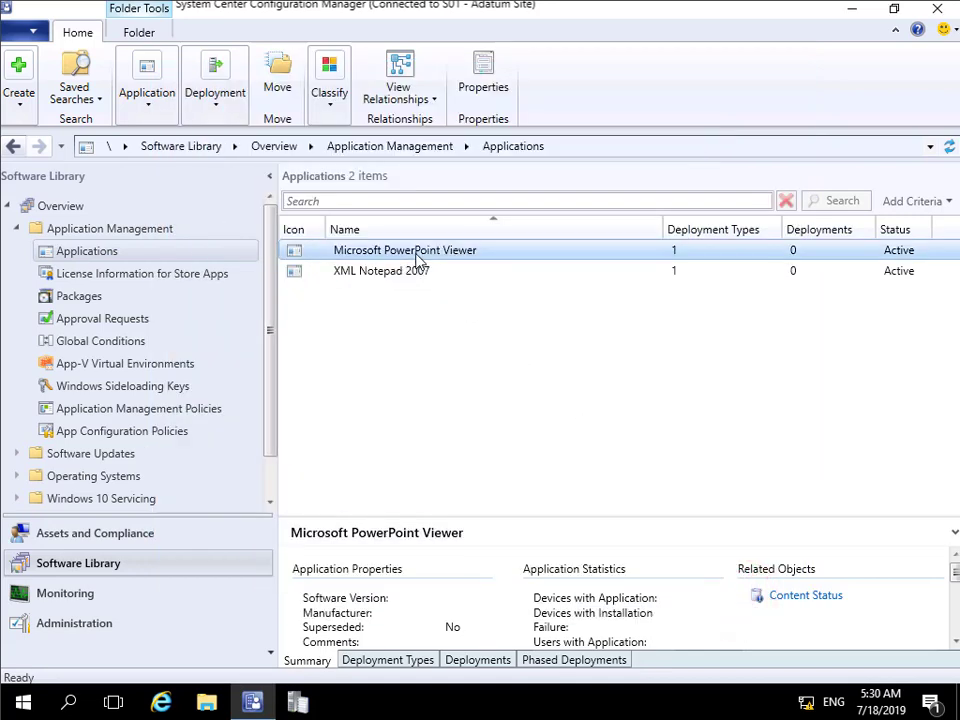
Step: Check the content status of Microsoft PowerPoint Viewer, and return to the applications list in the Software Library
left_click(808, 596)
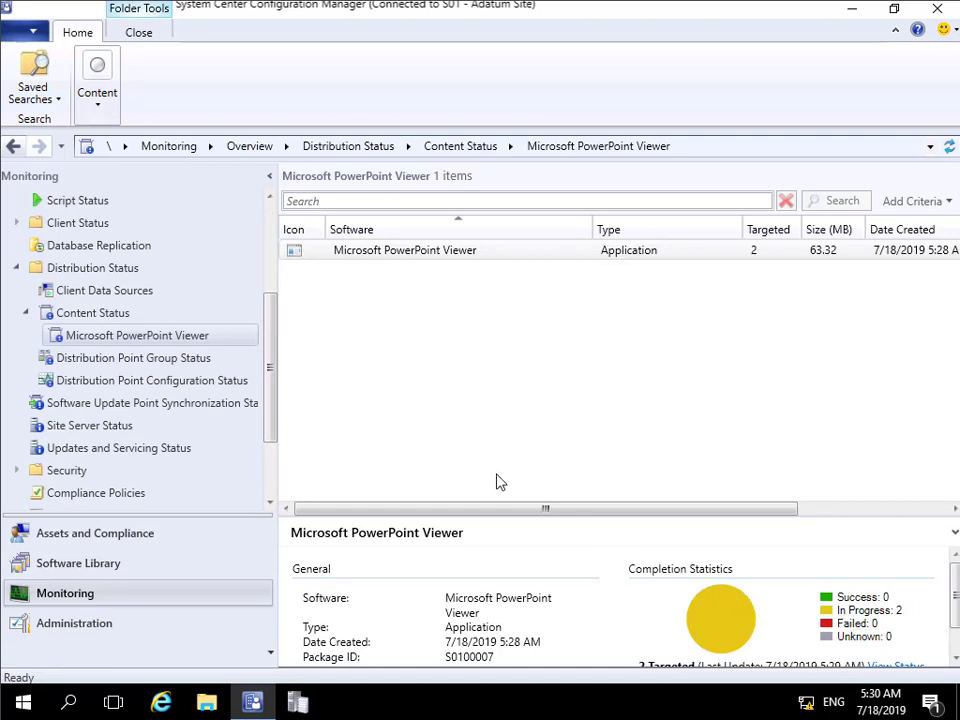
left_click(118, 563)
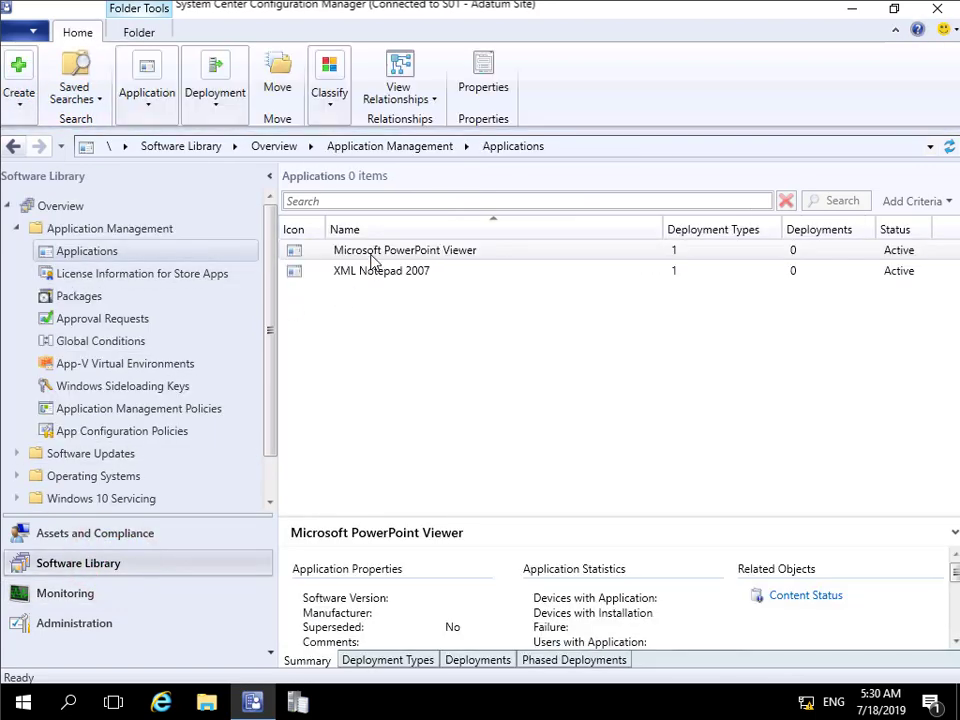
Step: Start a prestaged content file for Microsoft PowerPoint Viewer, saved on Allfiles (E:) as PowerpointViewer with dependency detection kept on
left_click(373, 251)
left_click(147, 100)
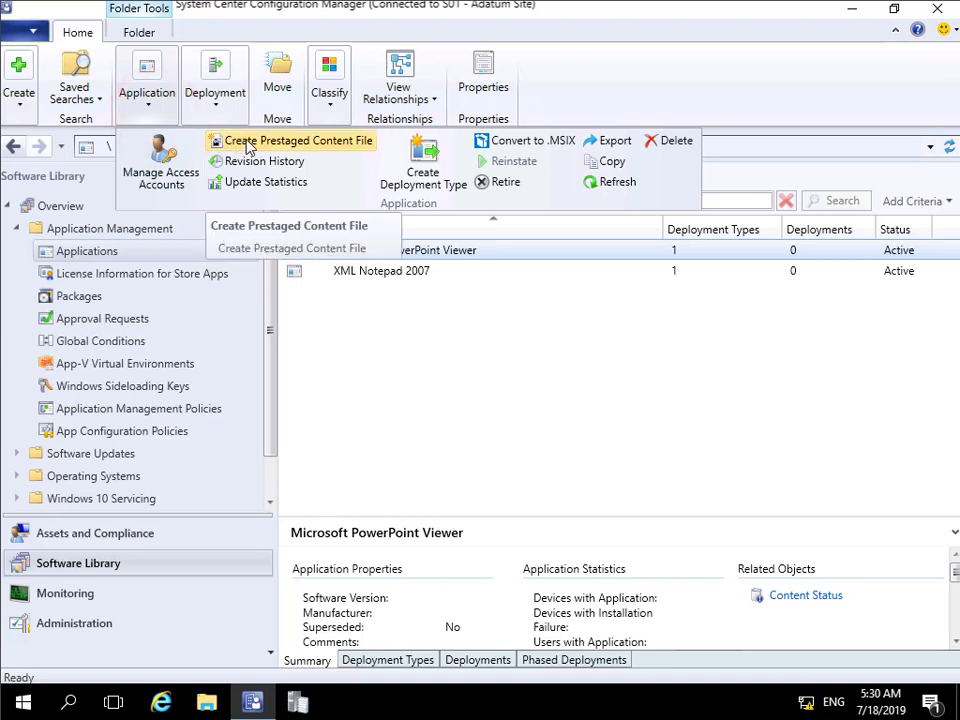
left_click(249, 143)
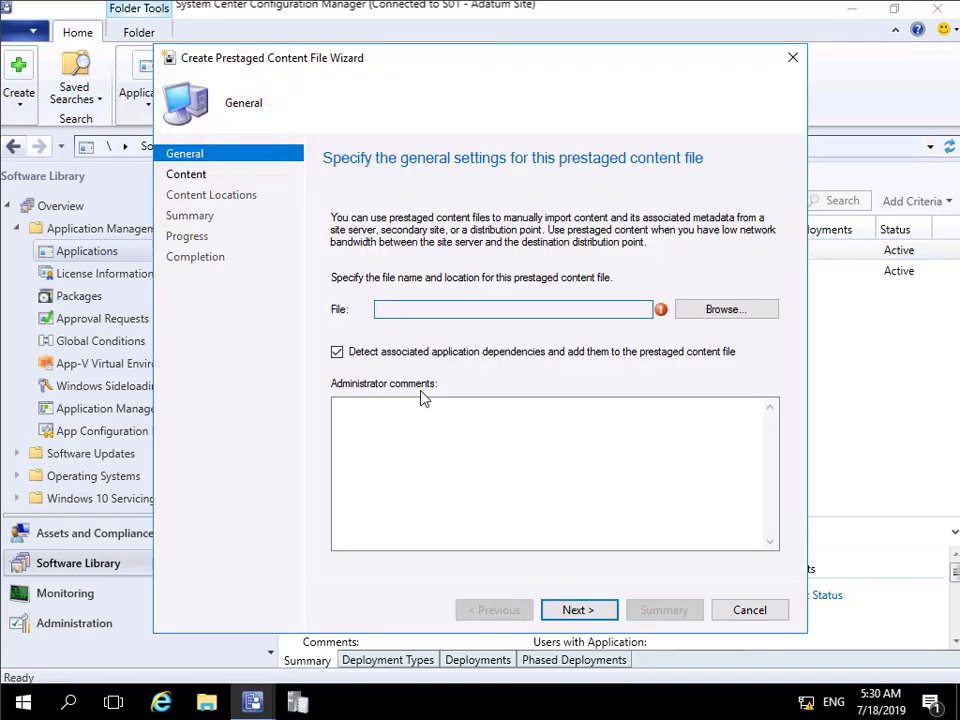
left_click(740, 314)
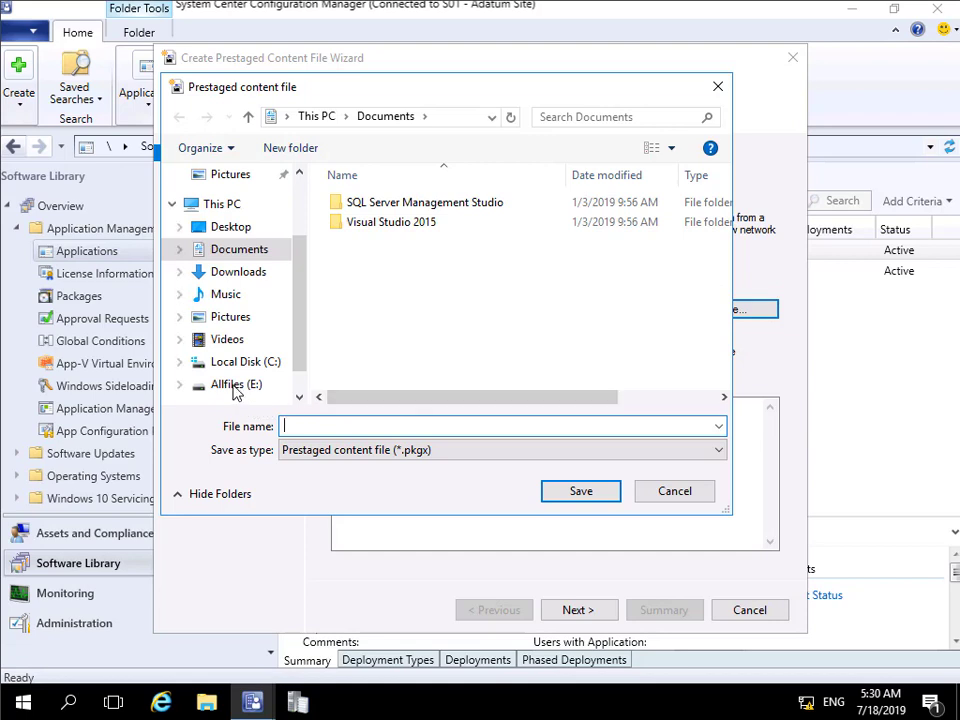
left_click(233, 388)
left_click(300, 426)
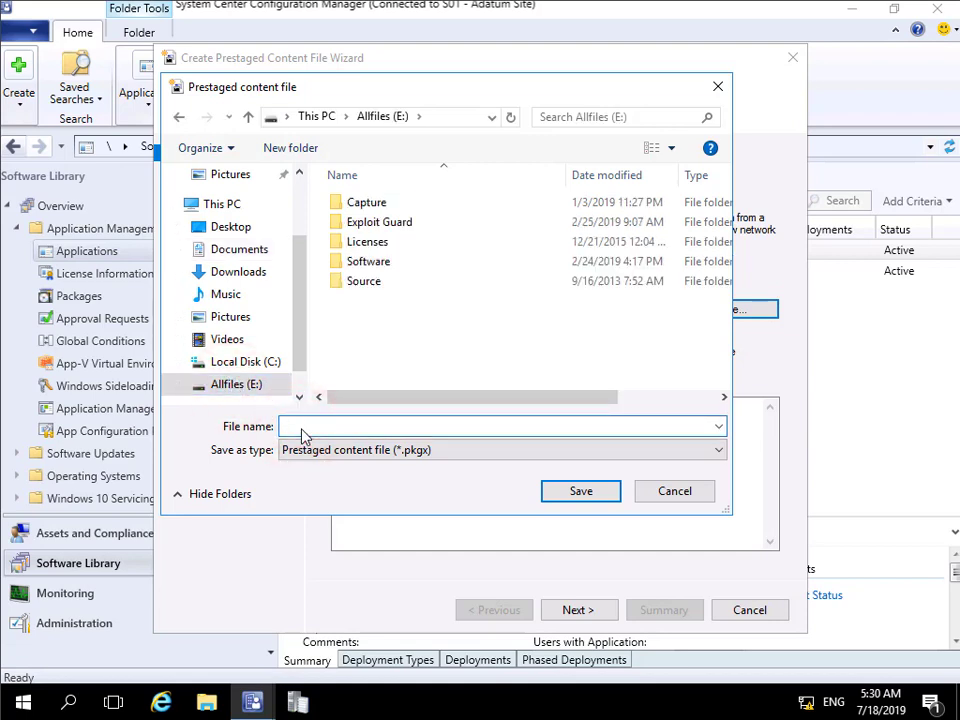
type("PowerpointViewer")
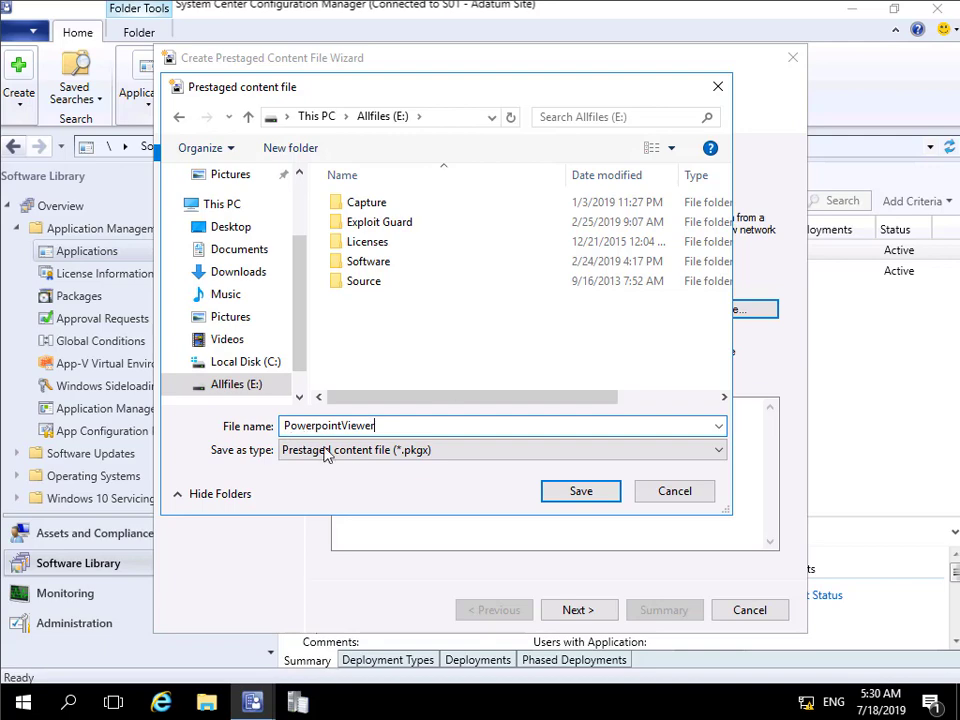
left_click(568, 491)
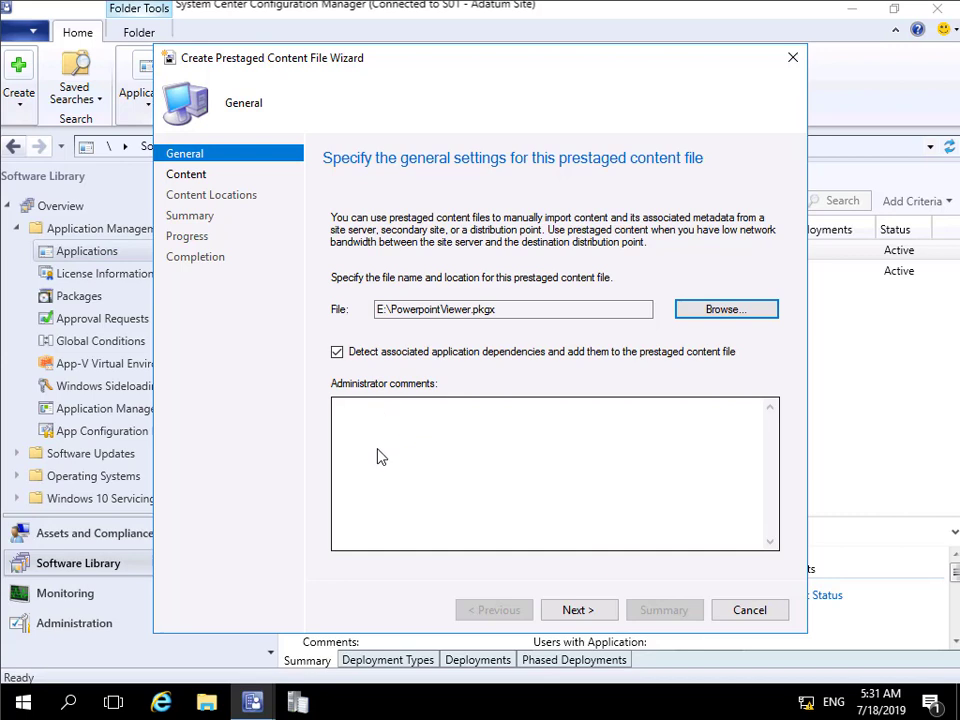
left_click(575, 610)
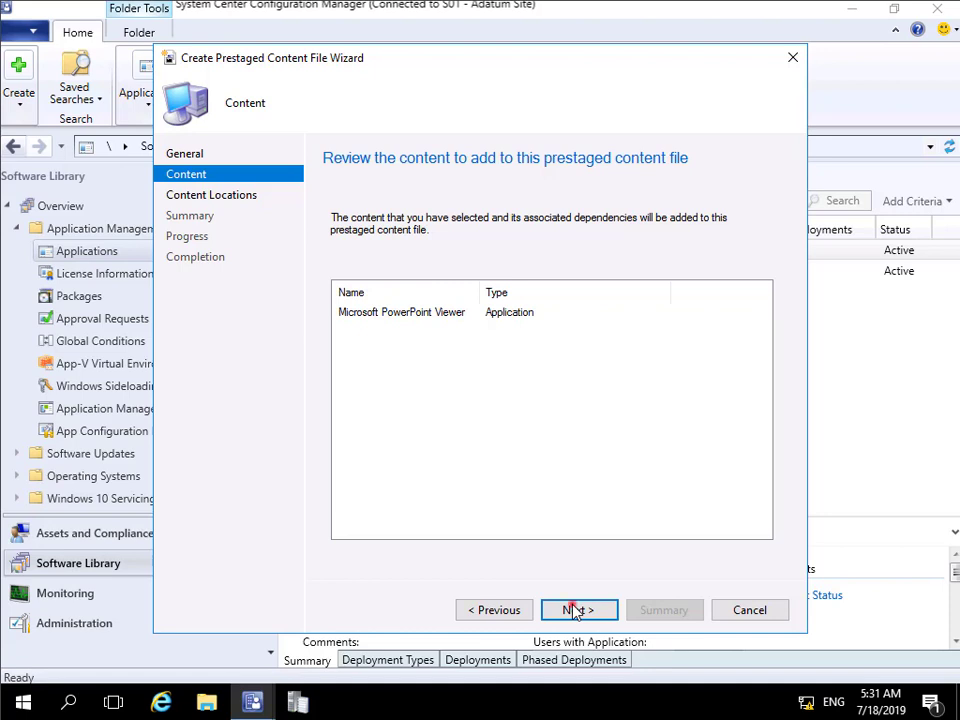
Step: Select LON-CFG.ADATUM.COM as the source distribution point and generate the prestaged content file
left_click(575, 610)
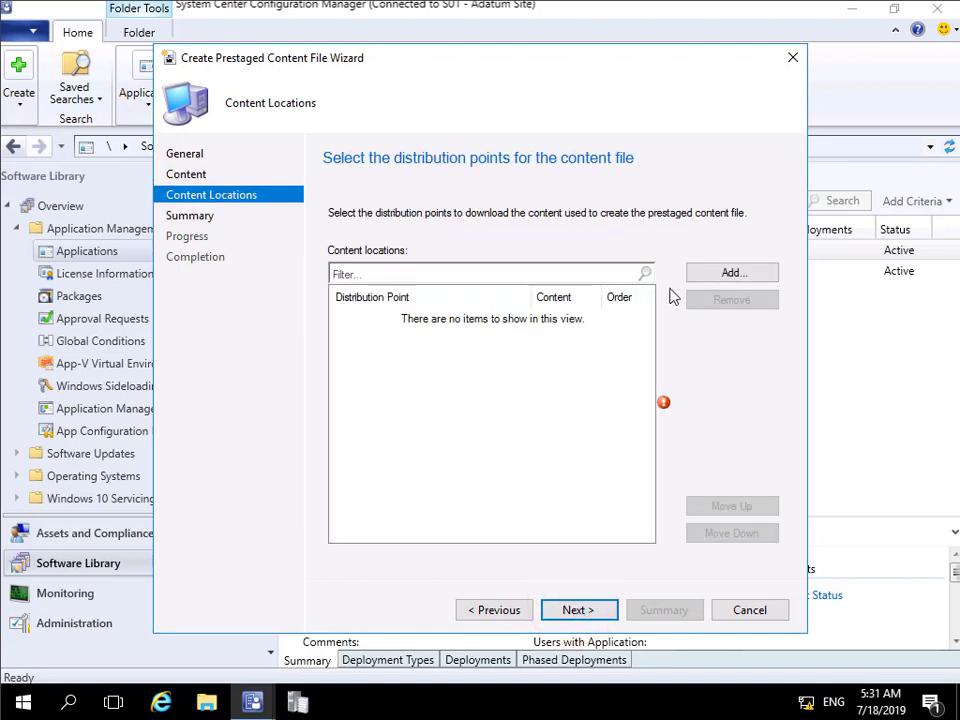
left_click(716, 278)
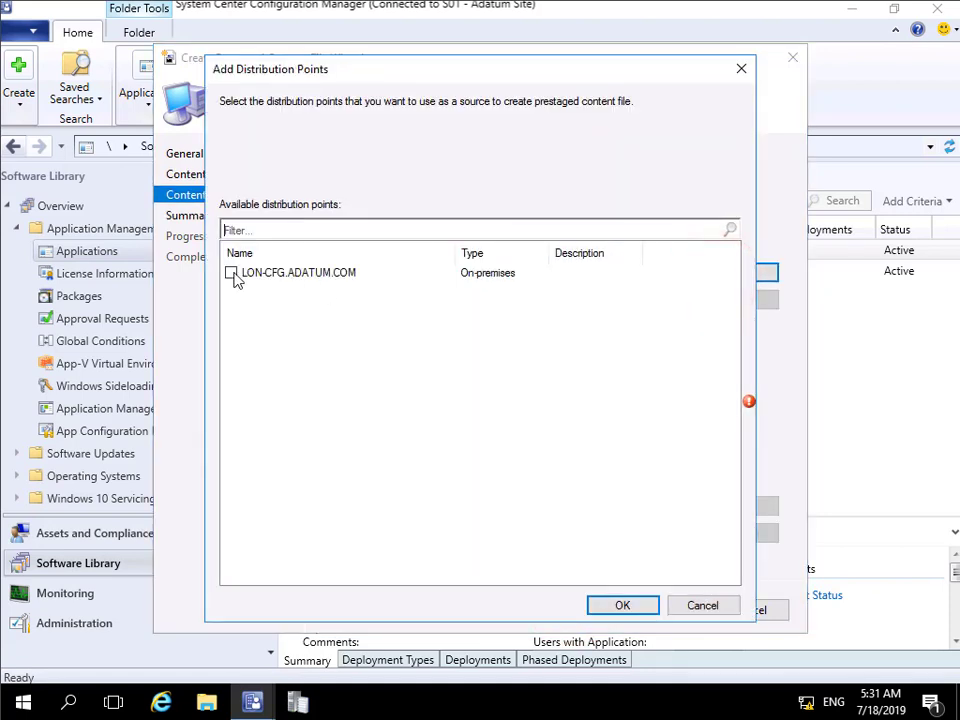
left_click(231, 273)
left_click(620, 606)
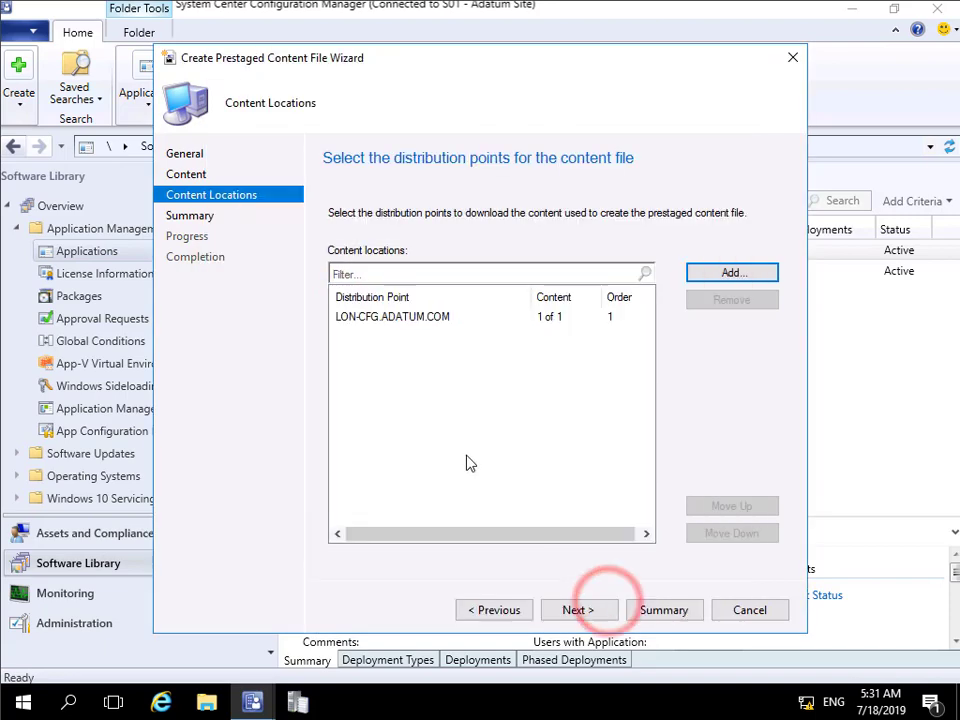
left_click(578, 610)
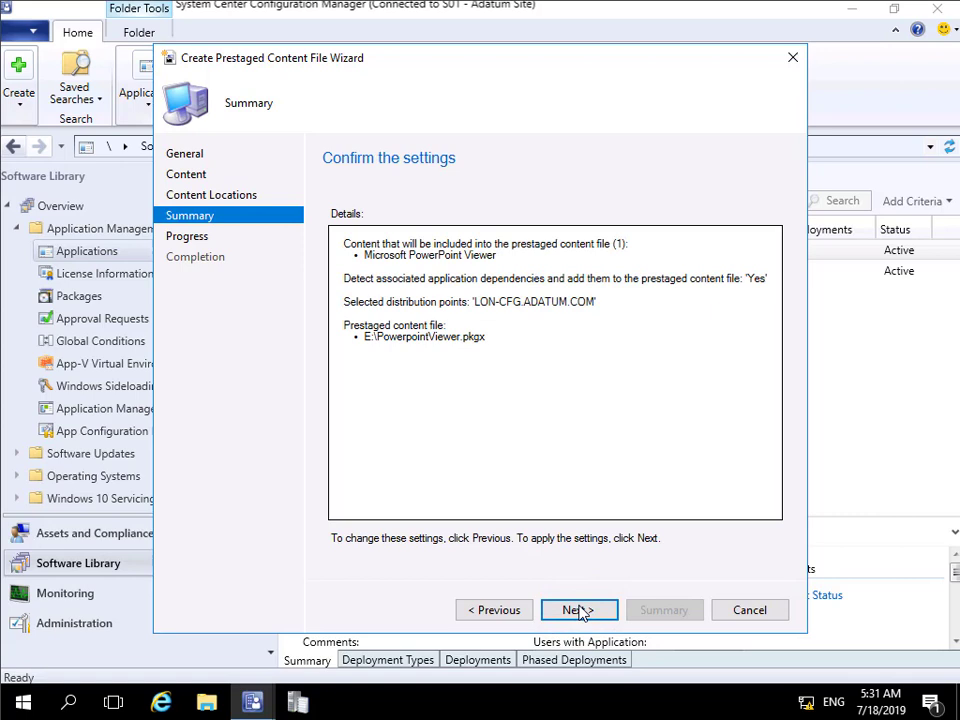
left_click(578, 610)
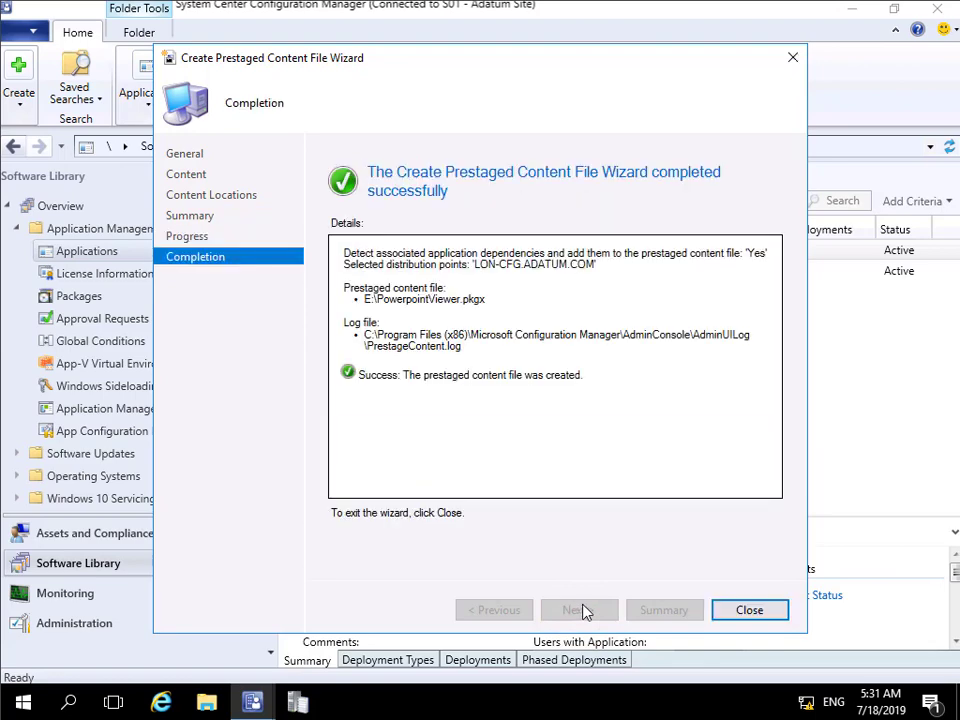
Step: Close the completed prestaged content wizard and open the Allfiles (E:) drive in File Explorer
left_click(724, 610)
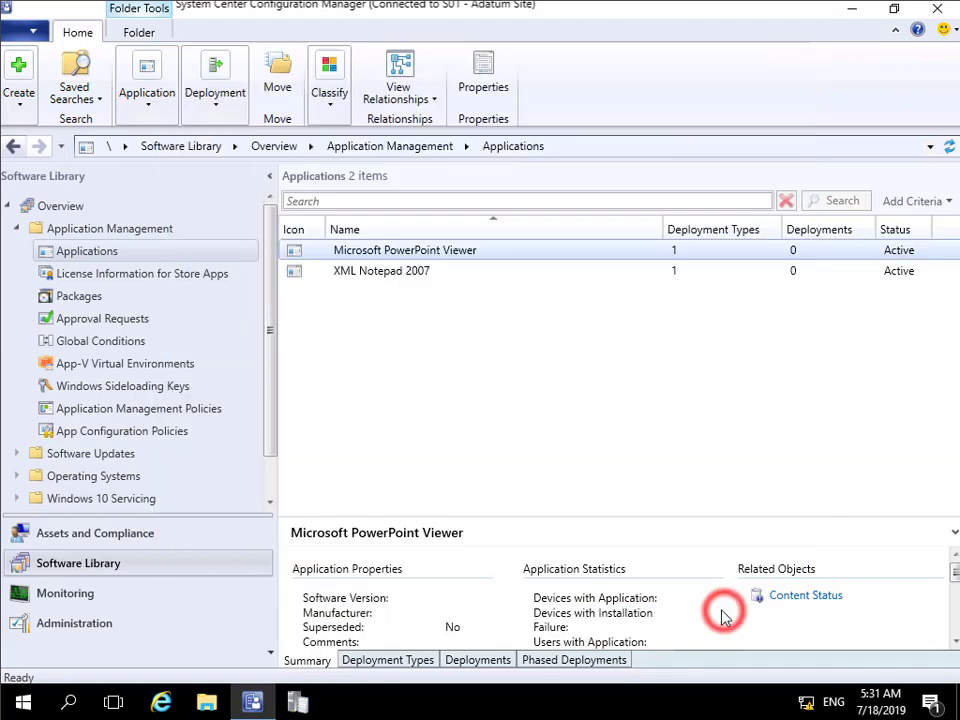
left_click(206, 702)
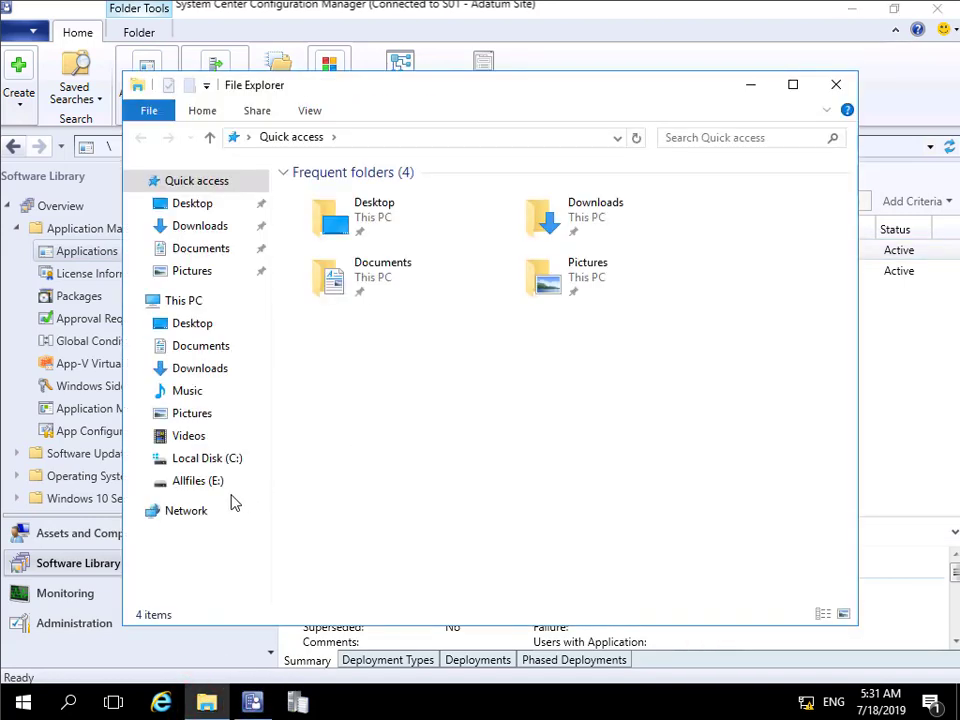
left_click(214, 484)
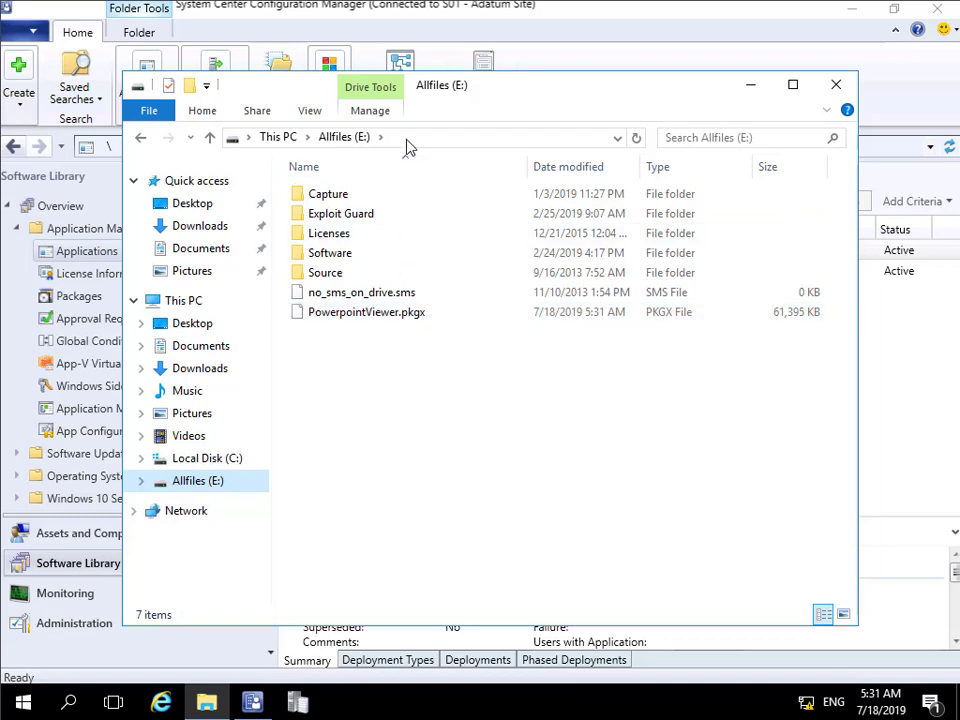
left_click(406, 140)
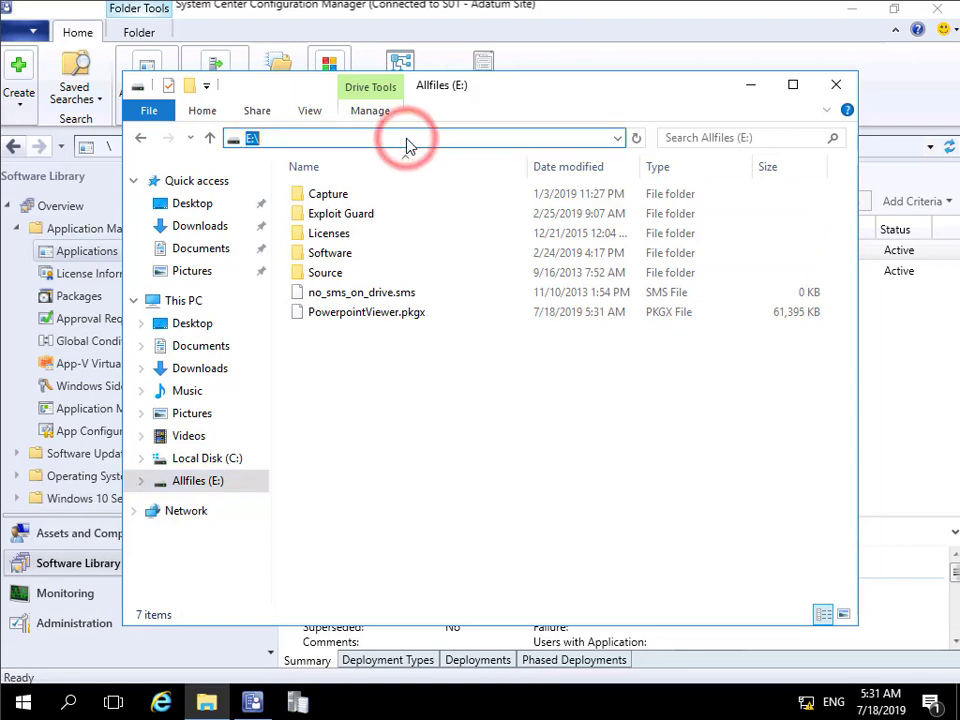
type("\\\\t")
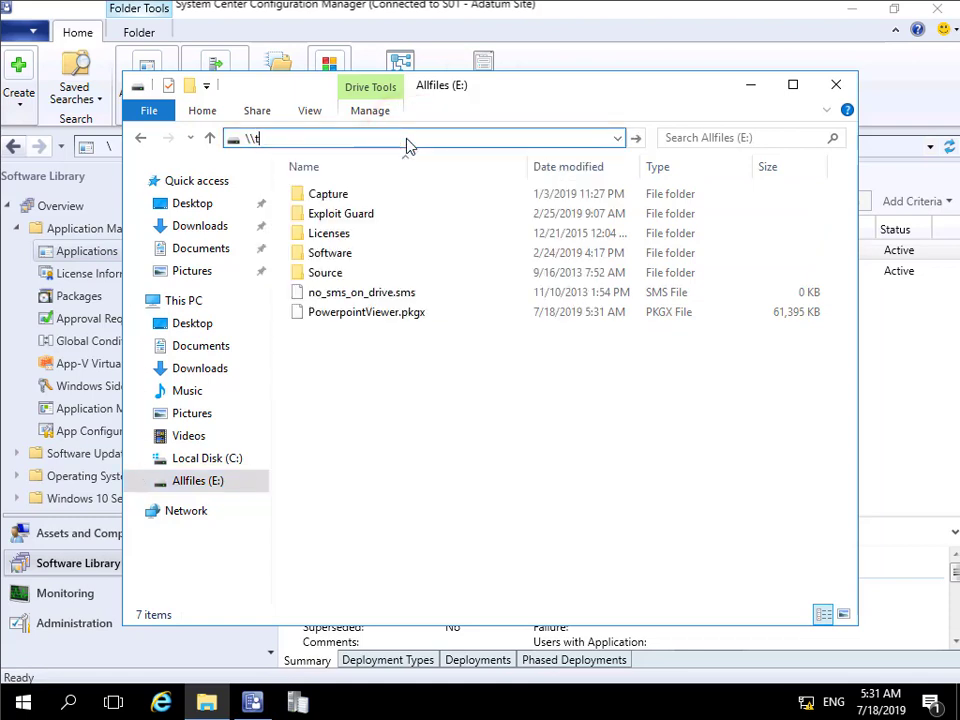
type("or-svr2\\c$")
key("Return")
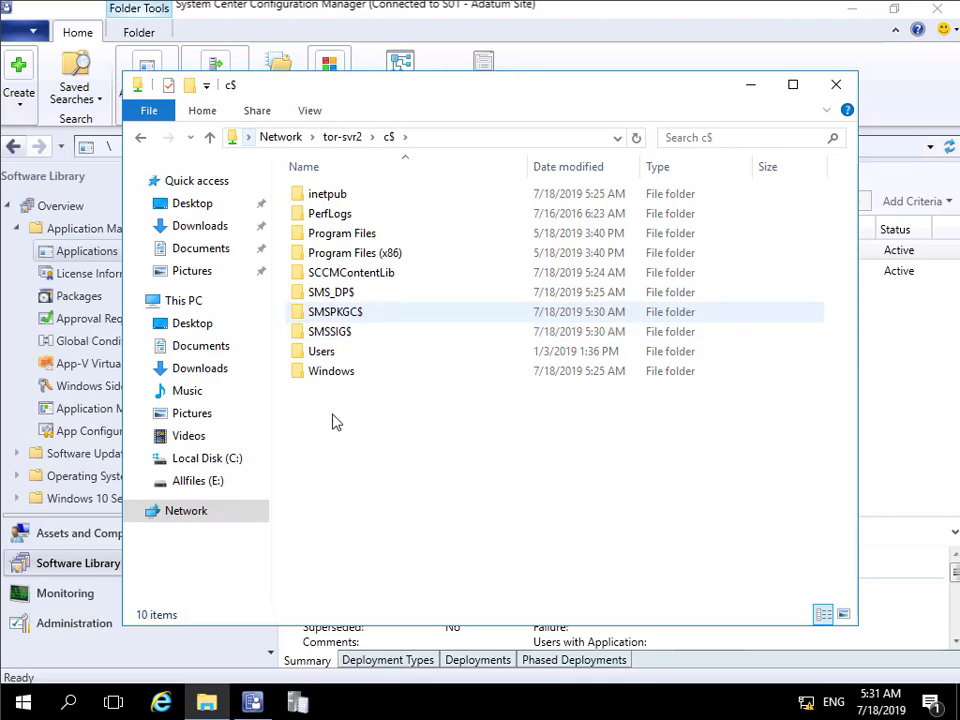
Step: Copy the PowerpointViewer.pkgx file from the Allfiles (E:) drive
left_click(214, 482)
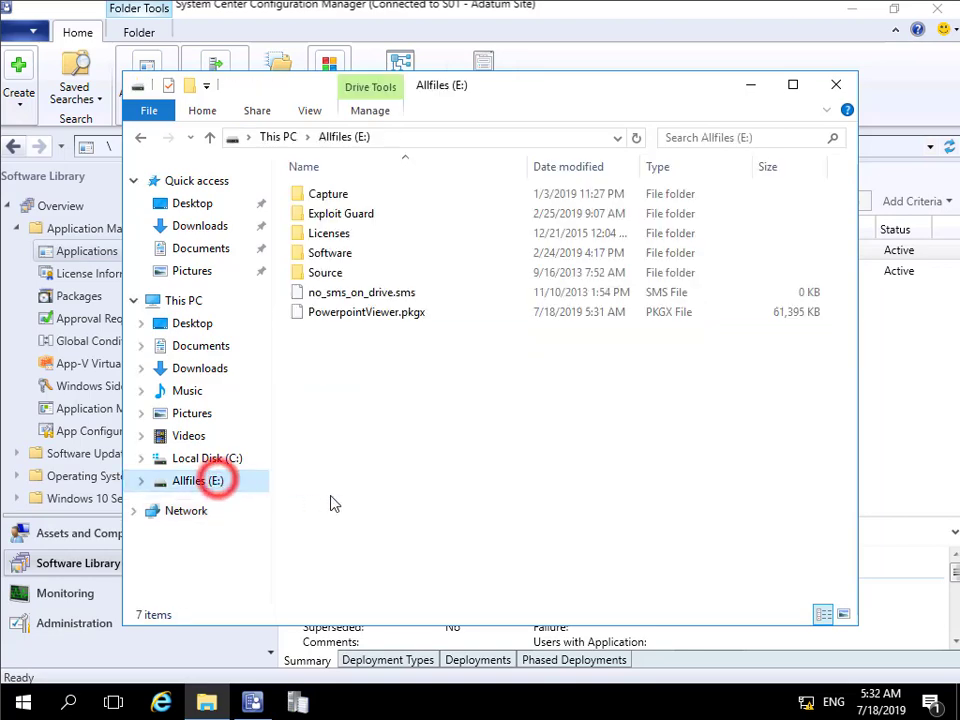
left_click(355, 315)
right_click(362, 312)
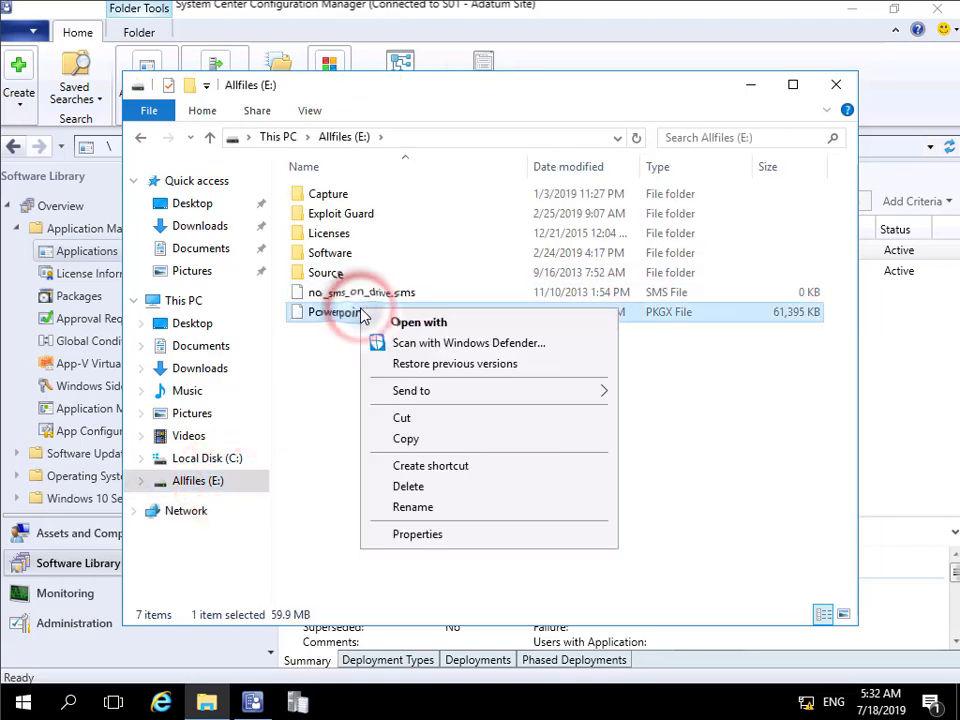
left_click(424, 444)
Step: Go to the network share \\tor-svr2\c$ and paste the copied PowerpointViewer.pkgx file into its root folder
left_click(203, 511)
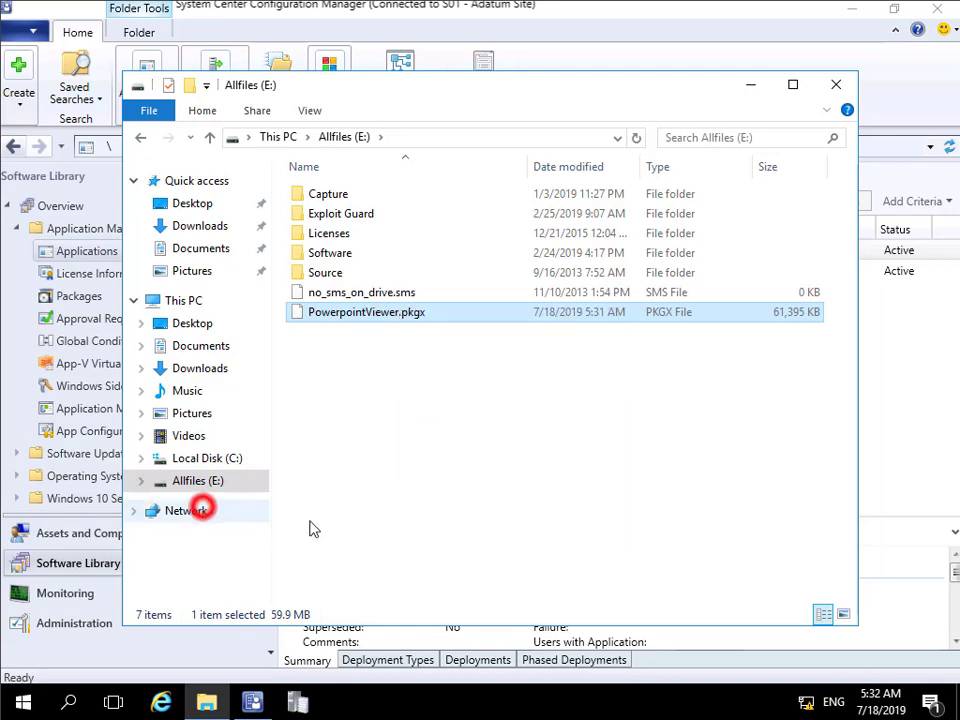
left_click(683, 353)
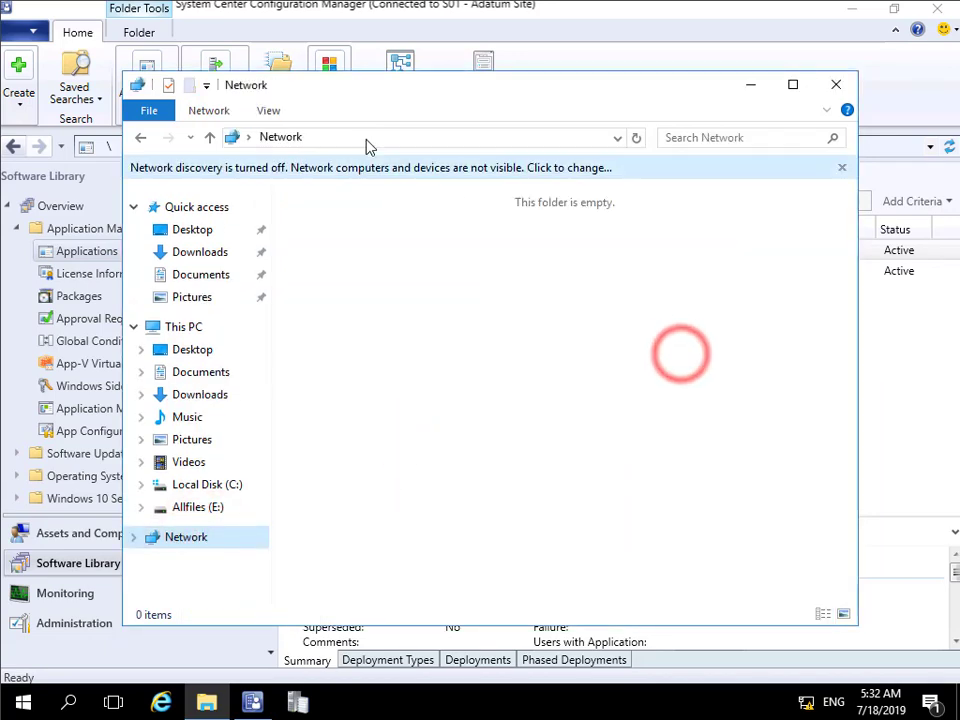
left_click(360, 137)
type("\\")
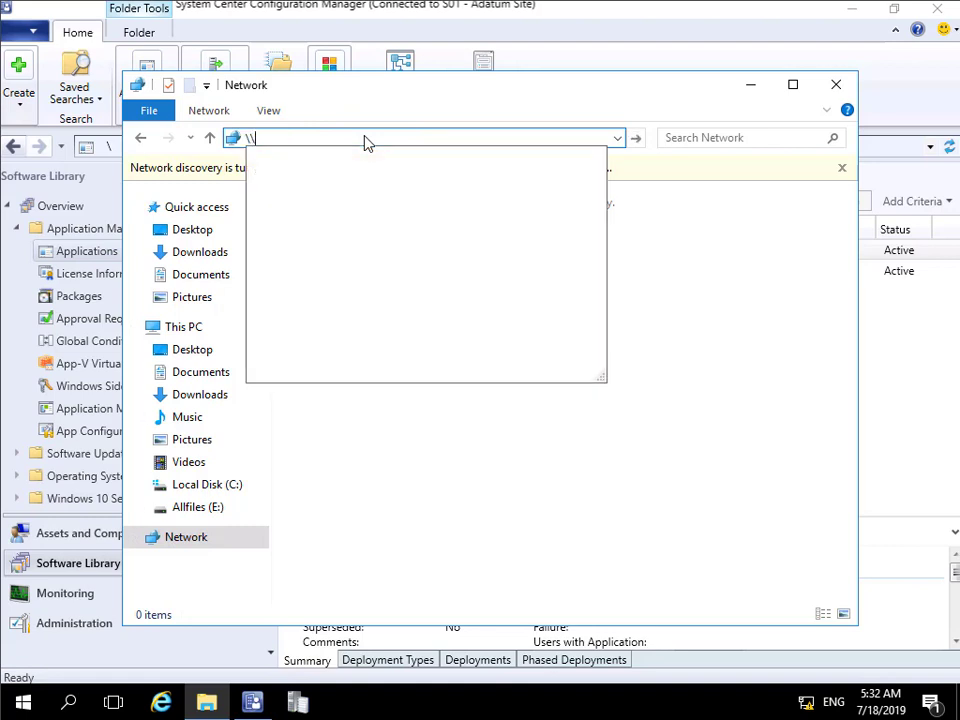
type("tor-svr2")
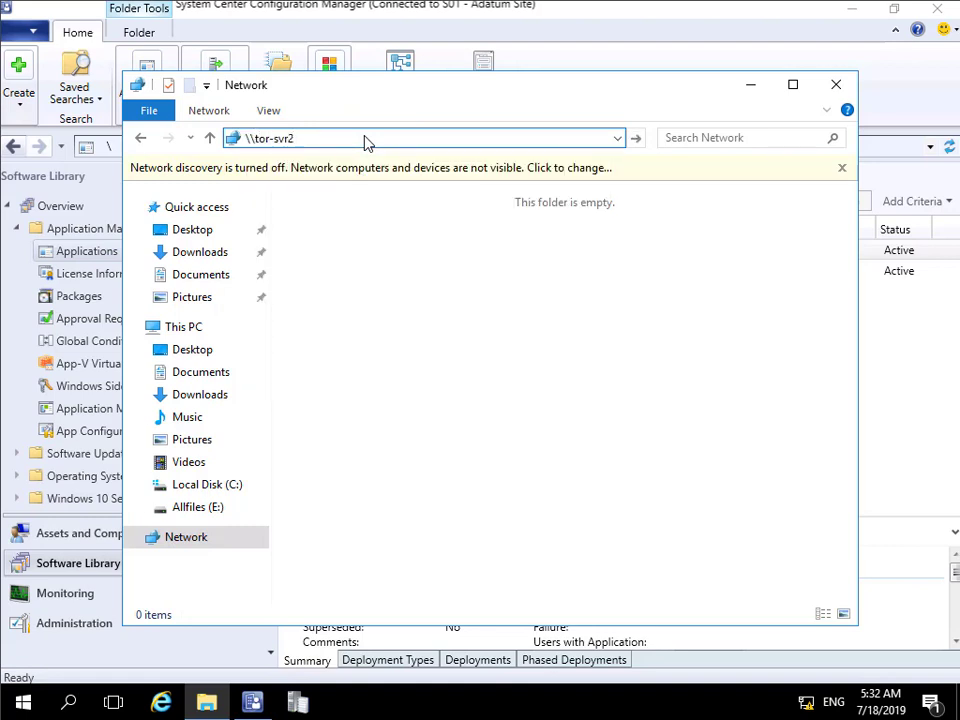
type("\\c$")
key("Return")
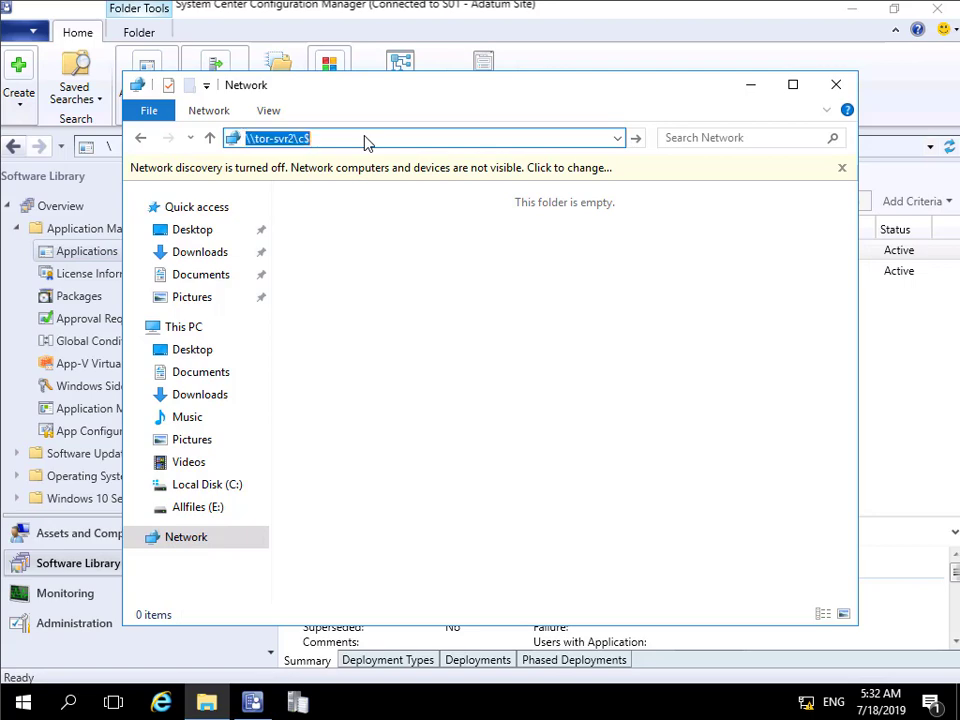
right_click(428, 476)
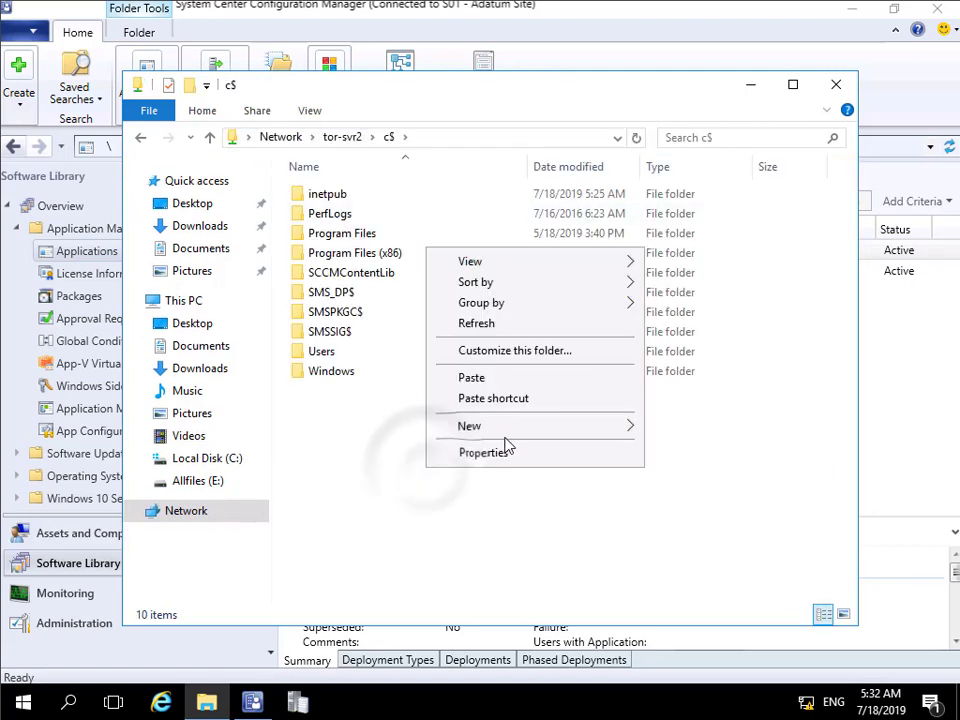
left_click(472, 378)
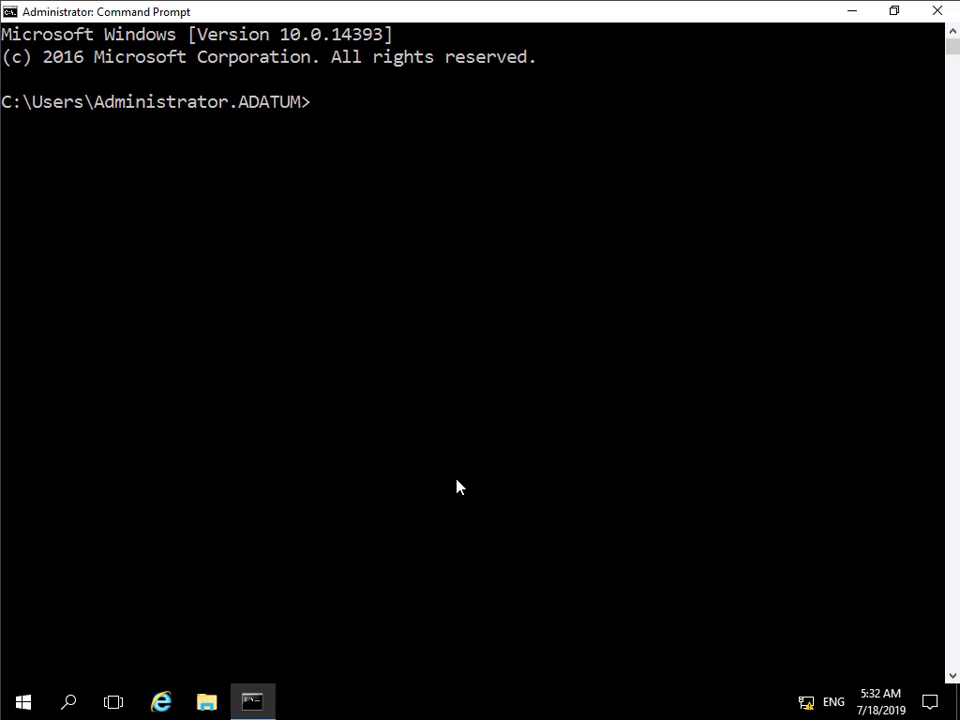
Step: In the Command Prompt, change the directory to c:\sms_dp$\sms\tools and clear the screen
type("cd c:\\sms_dp$\\sms\\tools")
key("Return")
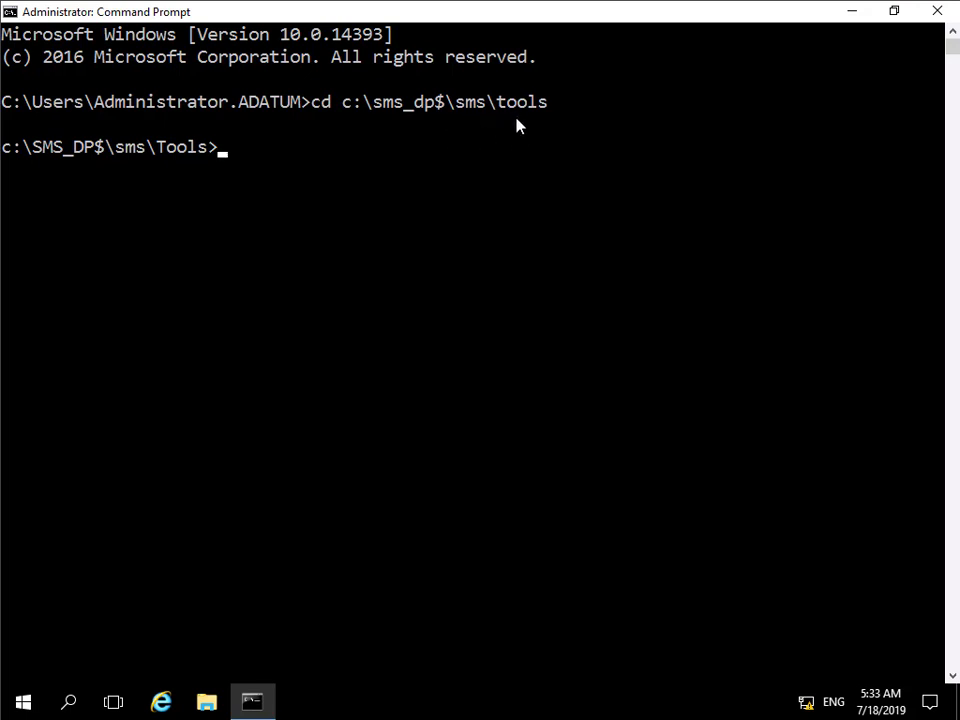
left_click(390, 219)
type("cls")
key("Return")
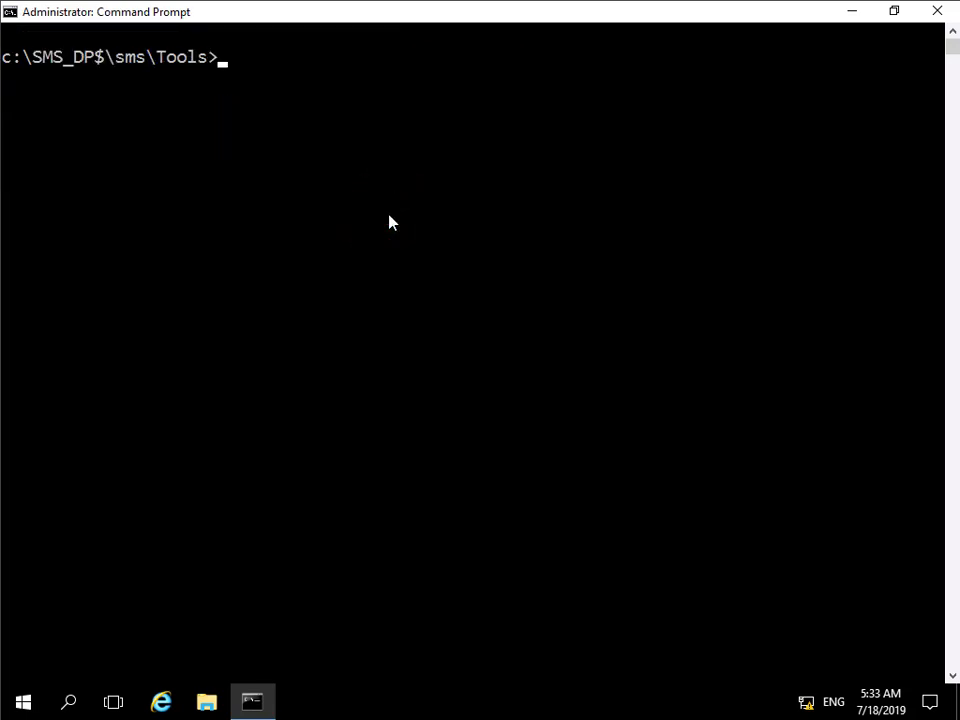
Step: Run extractcontent.exe /P:c:\powerpointviewer.pkgx /S to extract the prestaged content into the content library
right_click(559, 158)
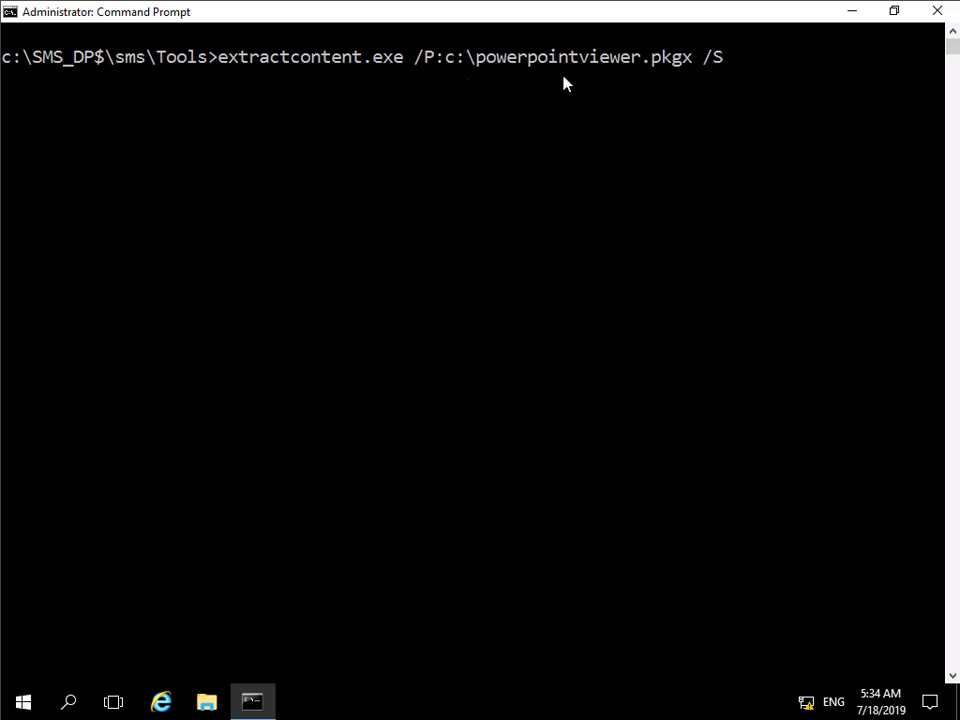
left_click(698, 126)
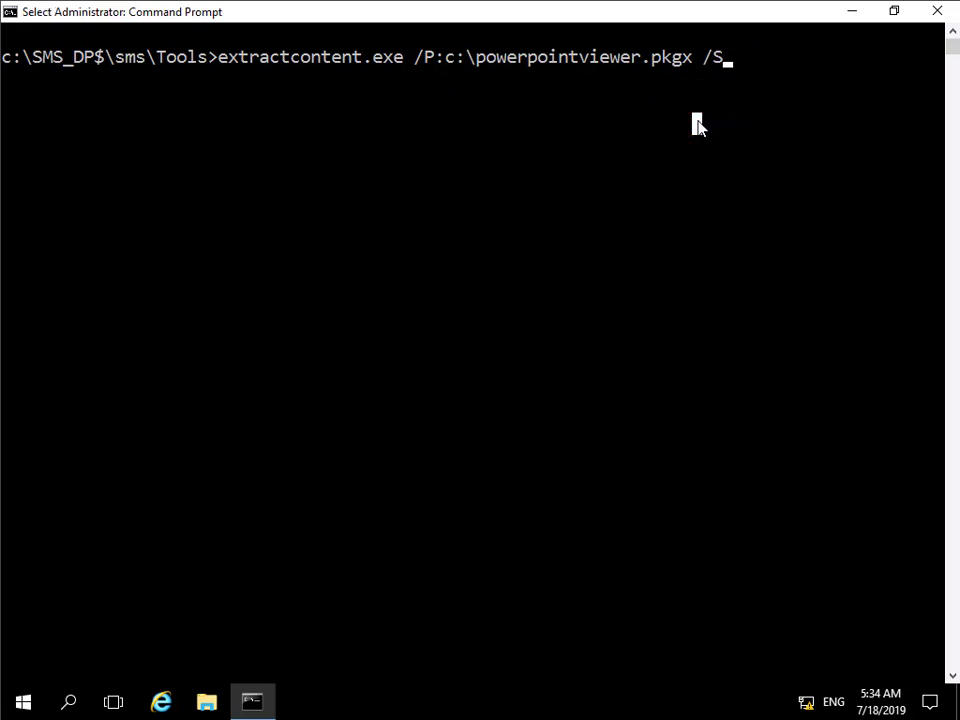
key("Return")
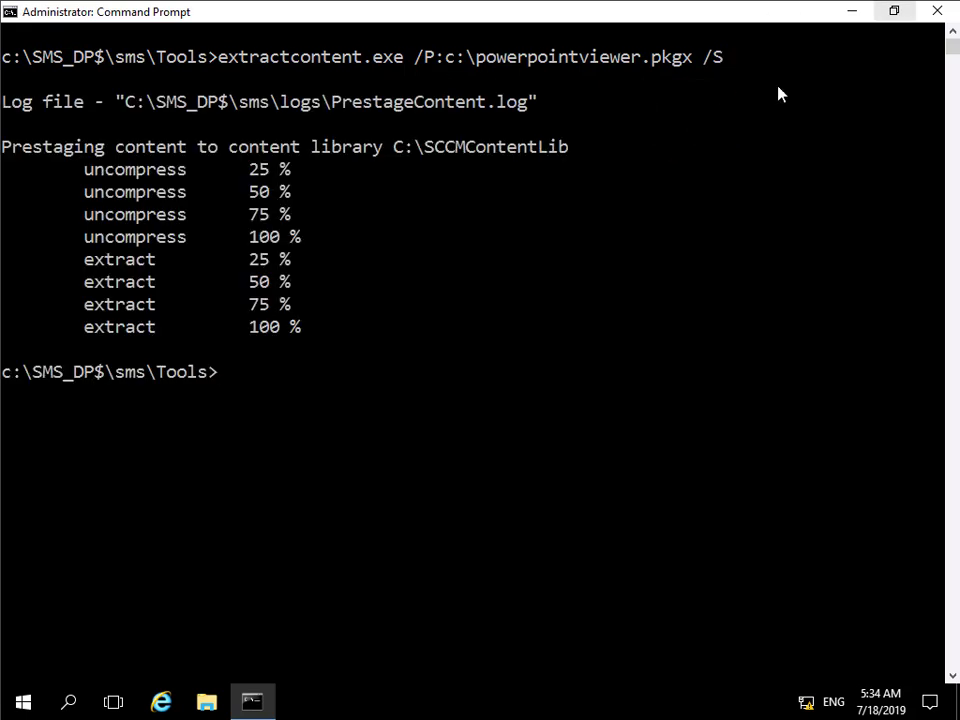